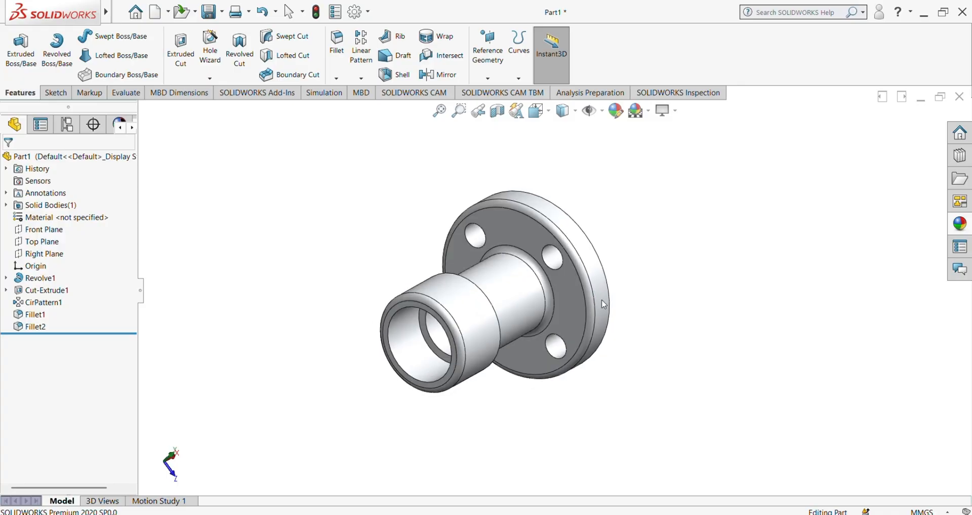
# Sketch a horizontal midpoint line about 196 mm long, centred on the origin, in a new sketch on the Front Plane
pyautogui.press('Escape')
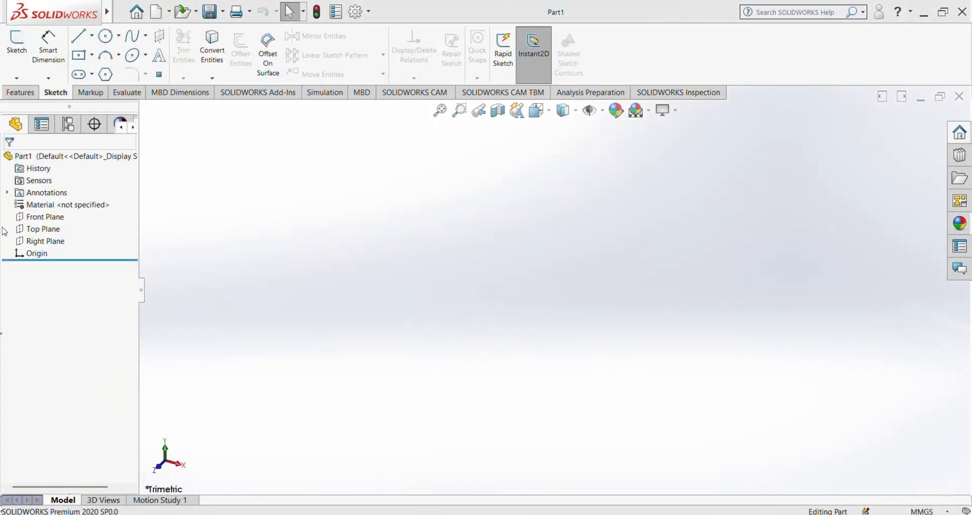
pyautogui.click(52, 216)
pyautogui.click(56, 203)
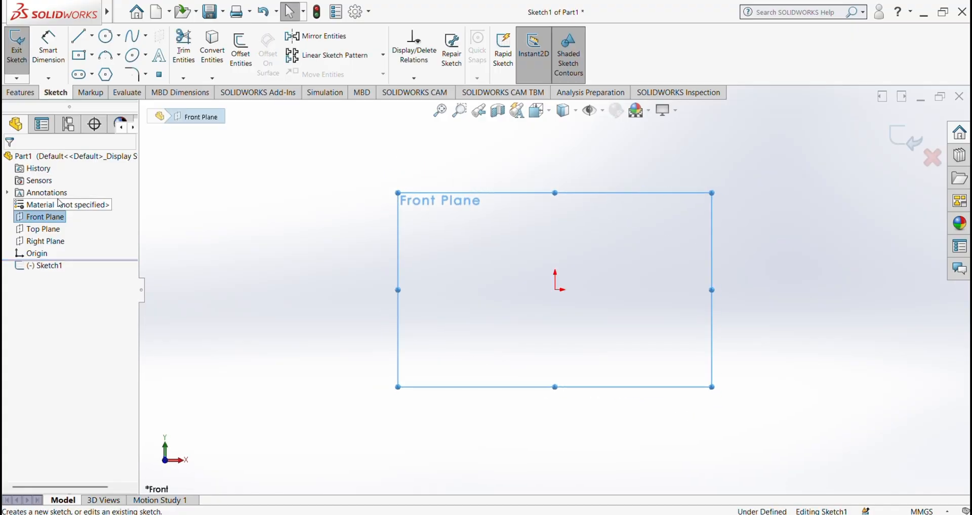
pyautogui.click(92, 35)
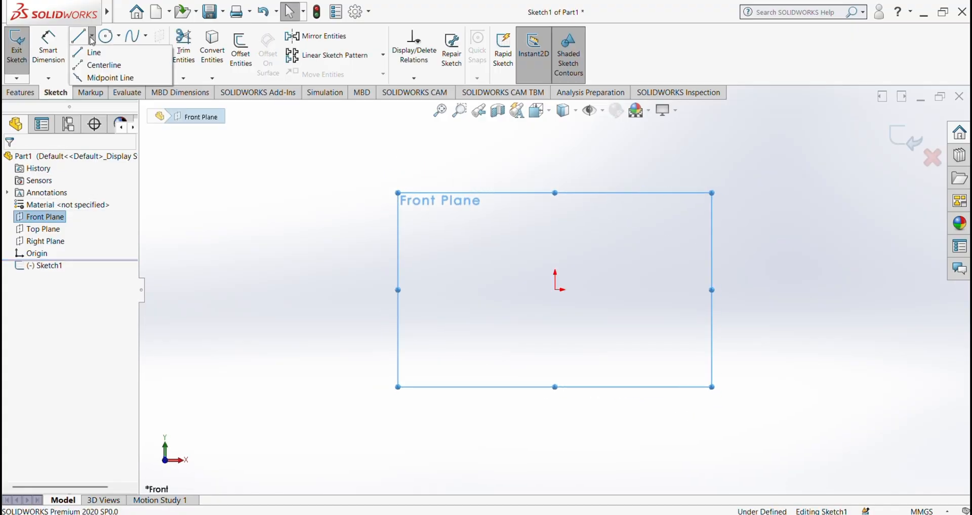
pyautogui.click(95, 78)
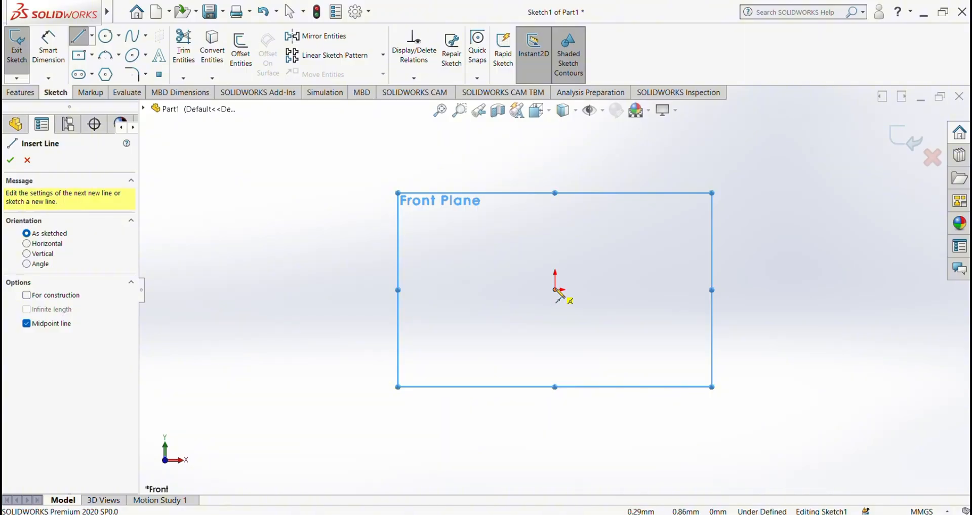
pyautogui.click(555, 289)
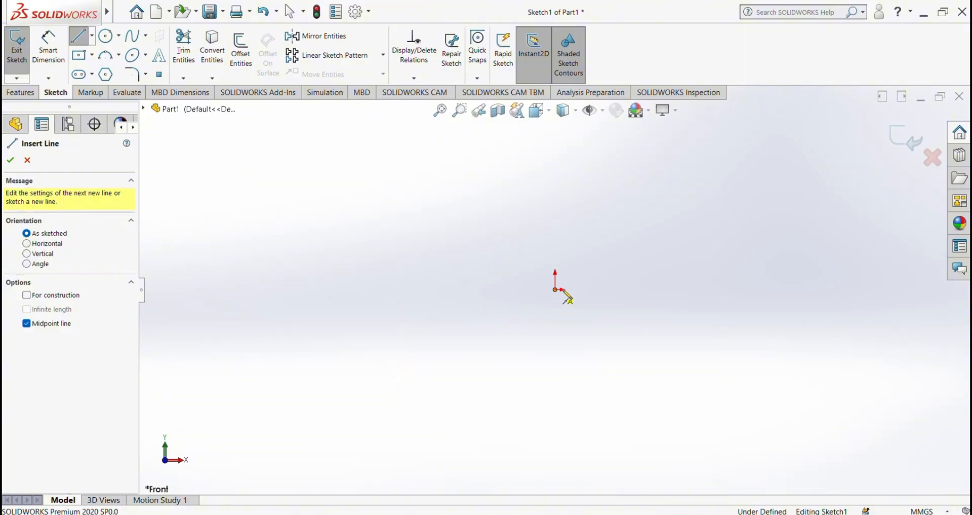
pyautogui.click(729, 291)
pyautogui.press('Escape')
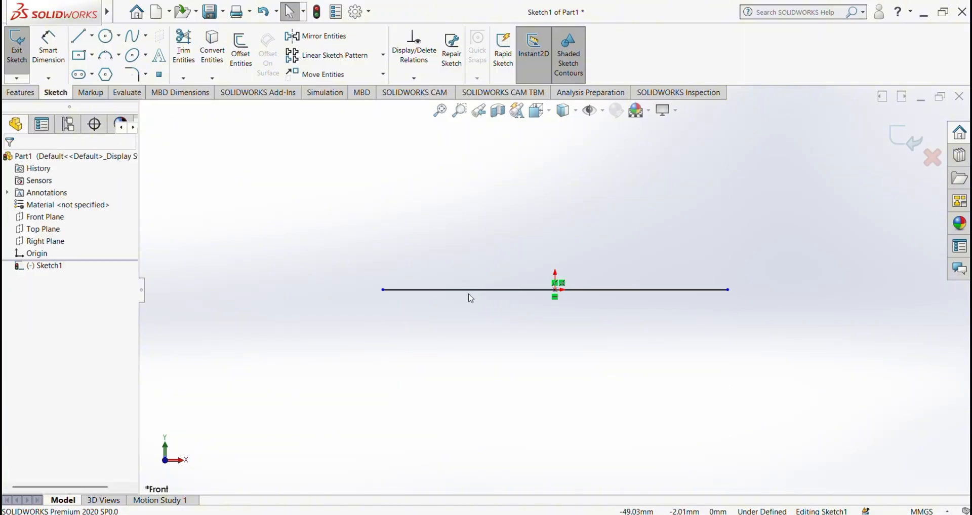
# Convert the horizontal line through the origin into construction geometry
pyautogui.click(472, 296)
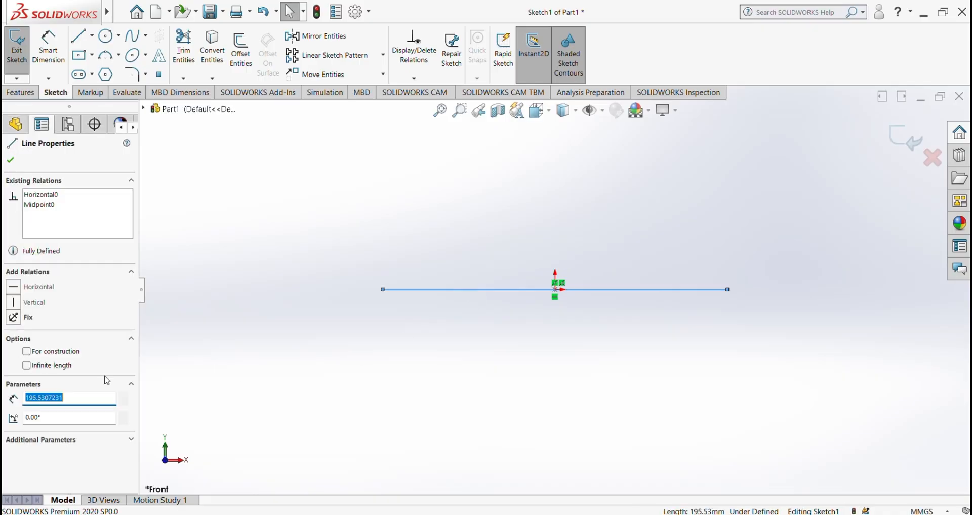
pyautogui.click(24, 352)
pyautogui.click(27, 352)
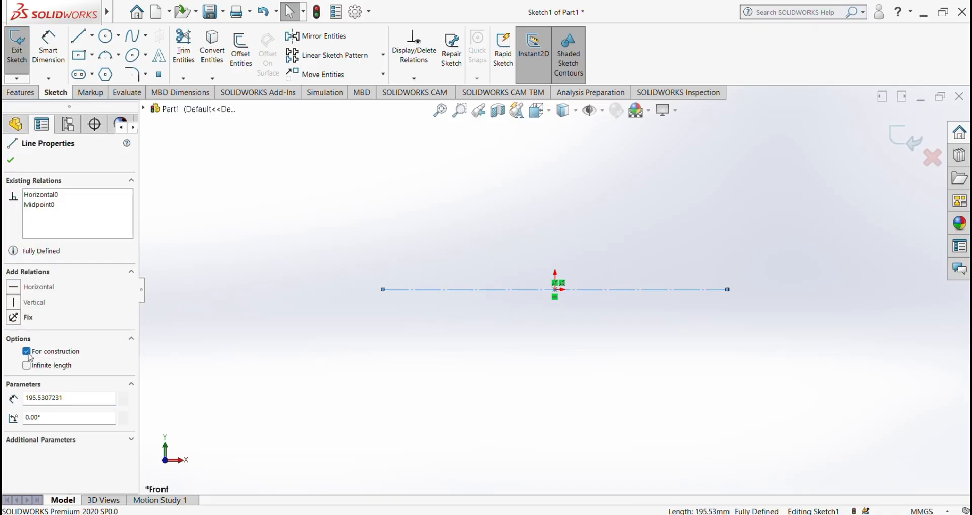
pyautogui.click(12, 161)
# Dimension the construction line's length as 30+44.2+14.2 mm
pyautogui.click(48, 48)
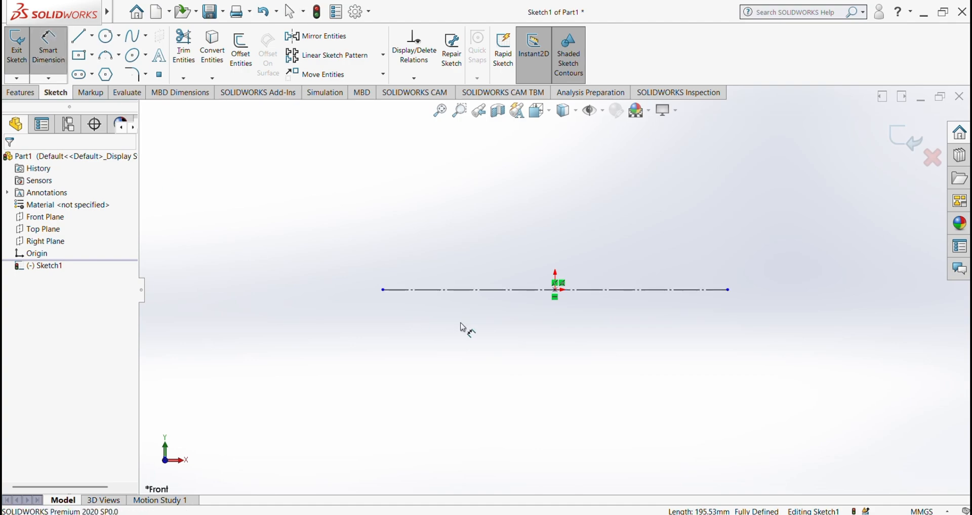
pyautogui.click(508, 297)
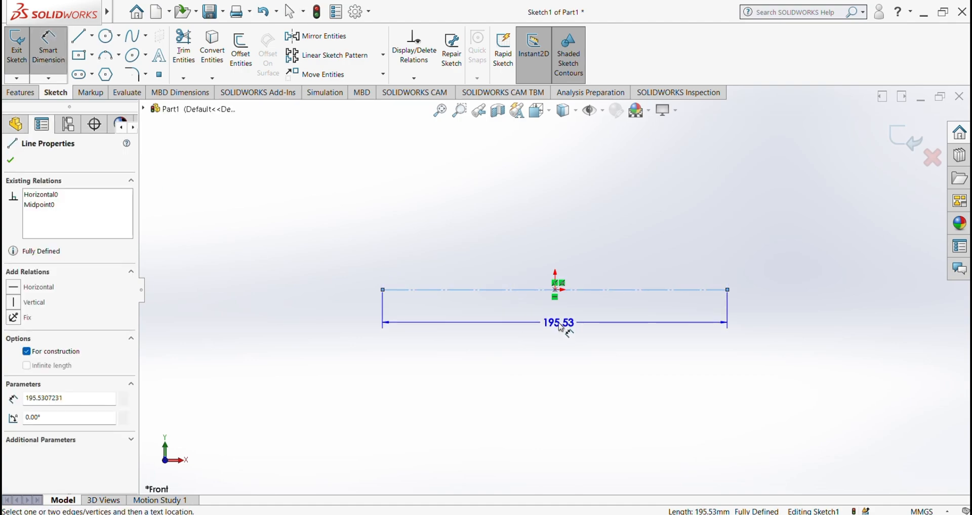
pyautogui.click(562, 327)
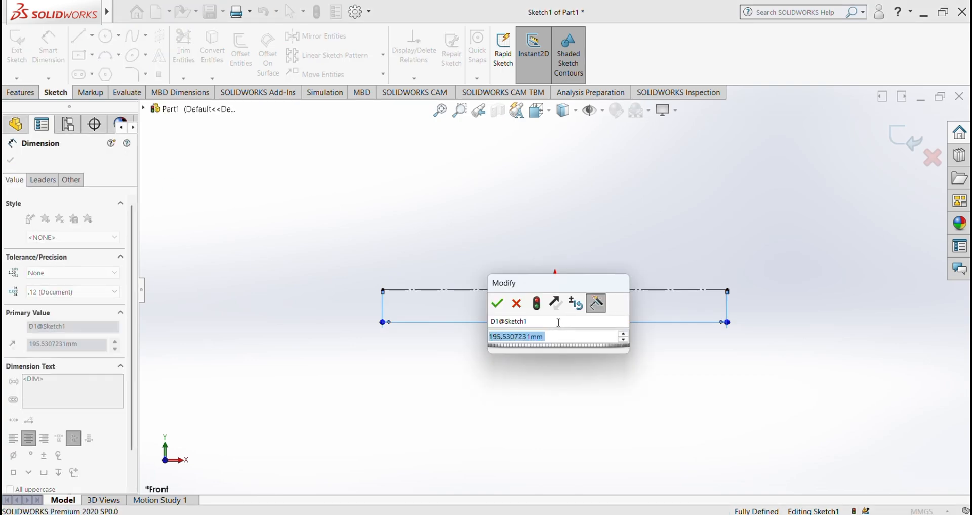
pyautogui.write('30+')
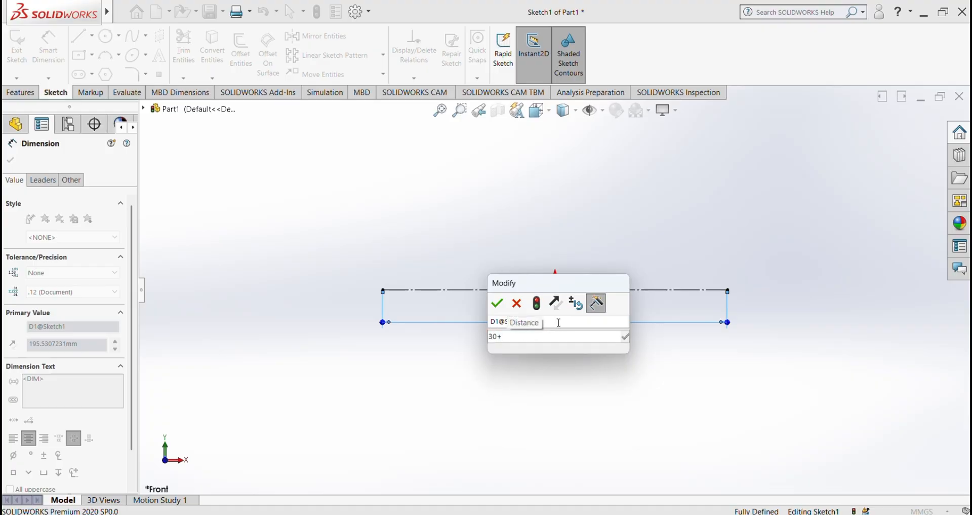
pyautogui.write('44')
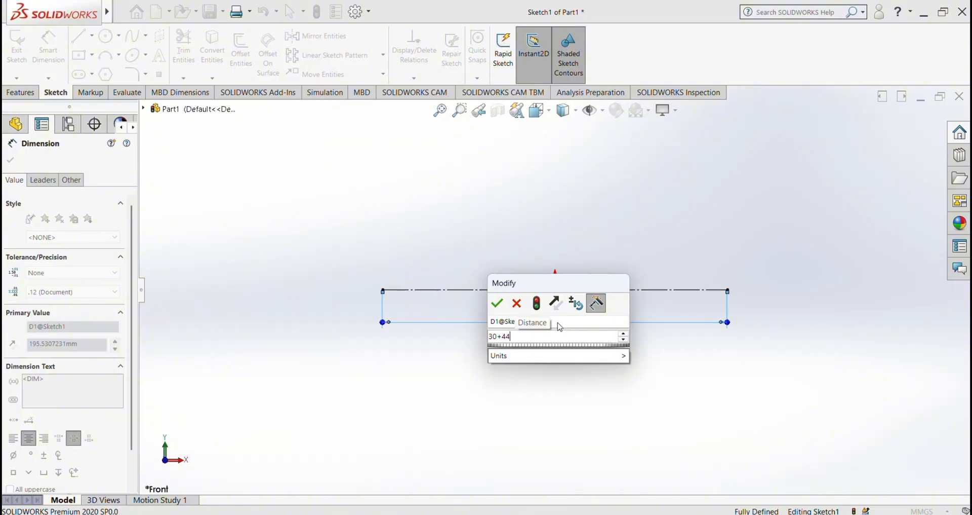
pyautogui.write('.2+14')
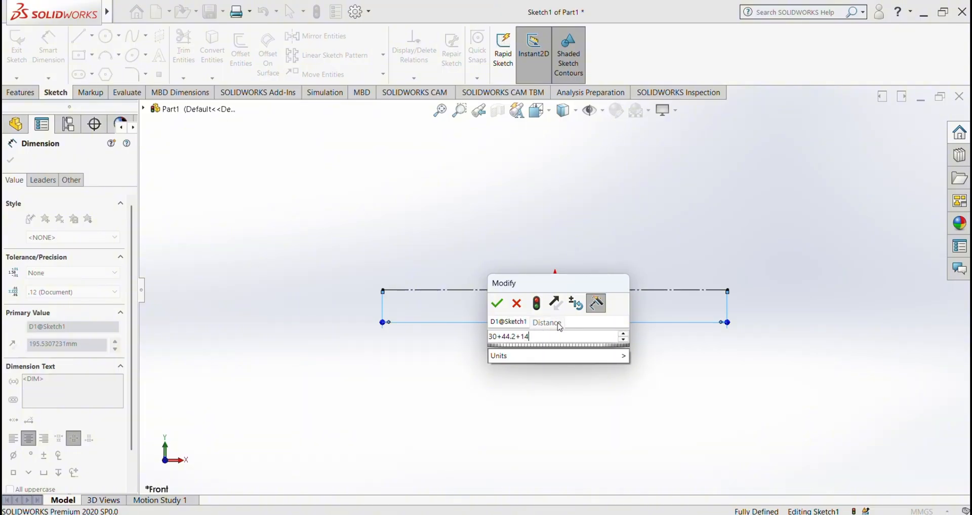
pyautogui.write('.2')
pyautogui.press('Return')
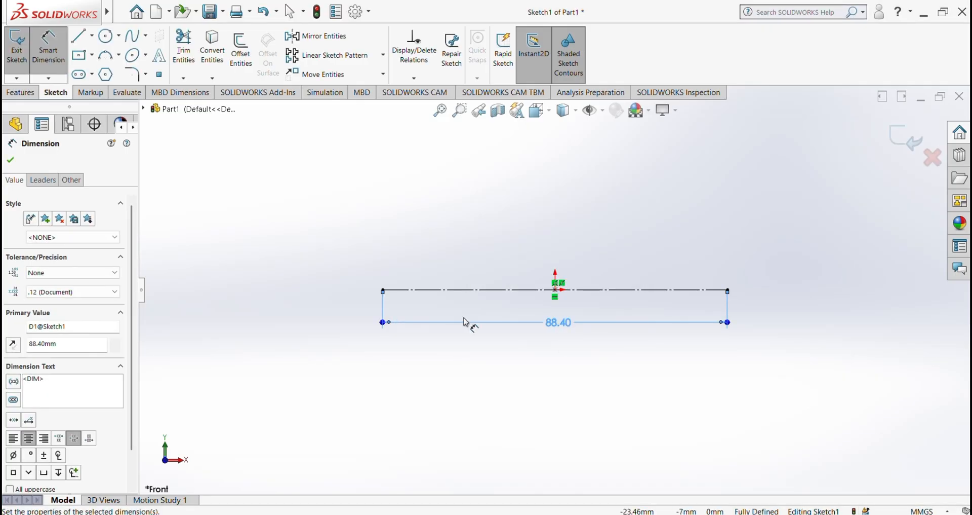
pyautogui.press('Escape')
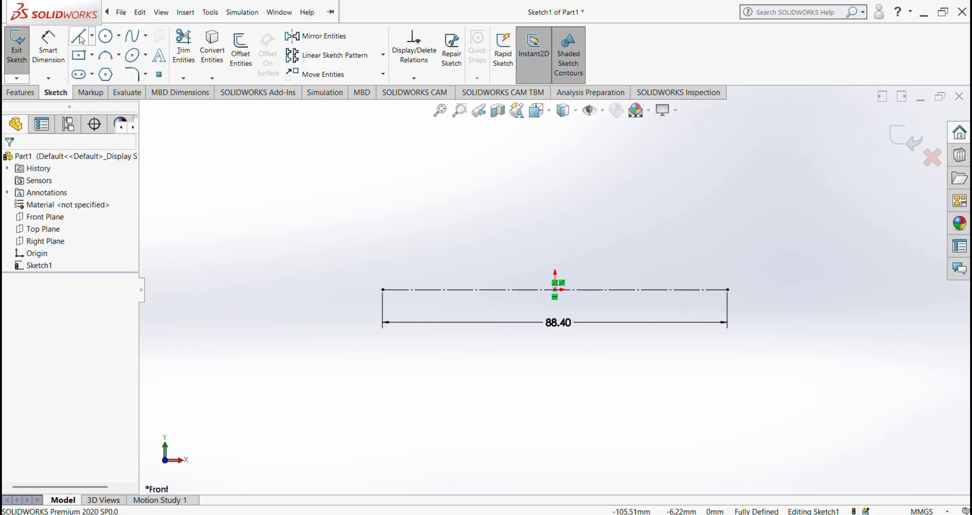
# Sketch a horizontal line about 69 mm long above the centerline, ending level with the centerline's right endpoint
pyautogui.click(80, 35)
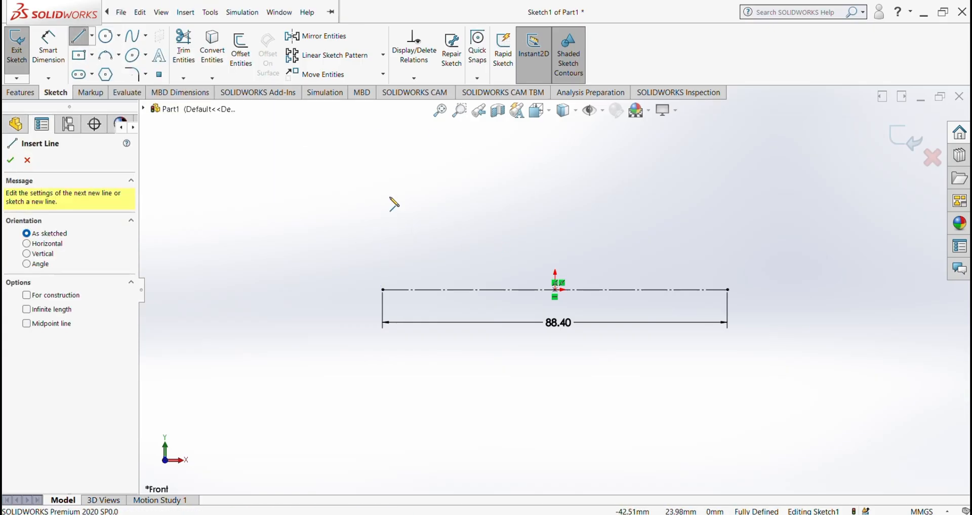
pyautogui.click(457, 212)
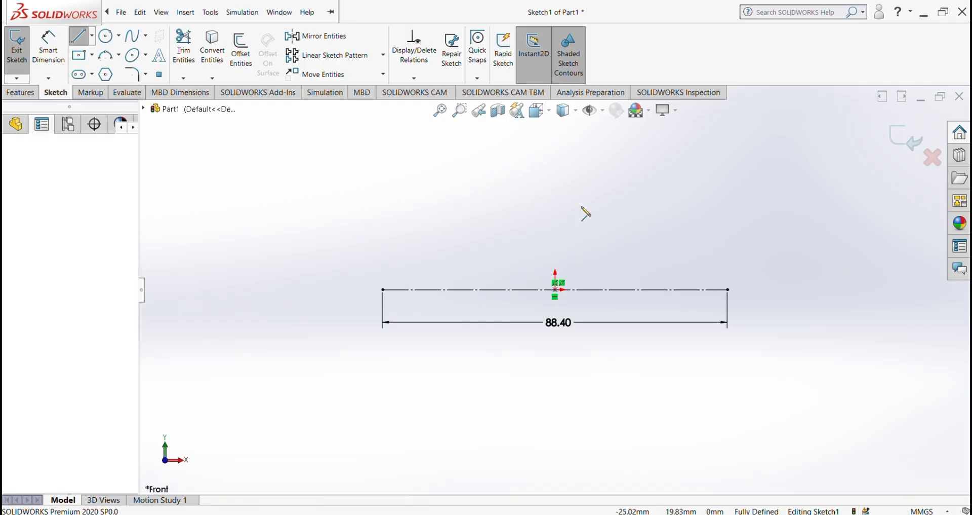
pyautogui.click(728, 213)
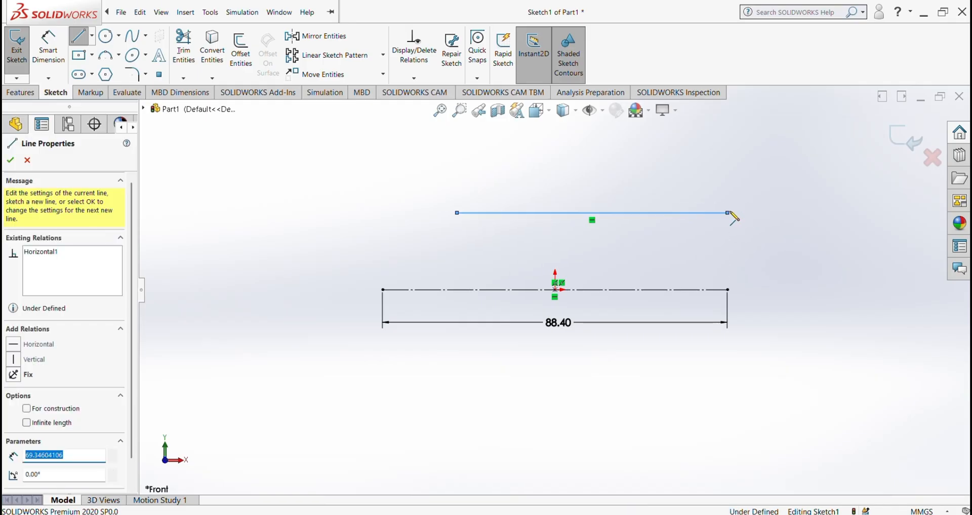
pyautogui.press('Escape')
# Sketch the flange outline from the bore line's right end, rising about 19 mm, and continue it with a long horizontal line leftward
pyautogui.click(81, 38)
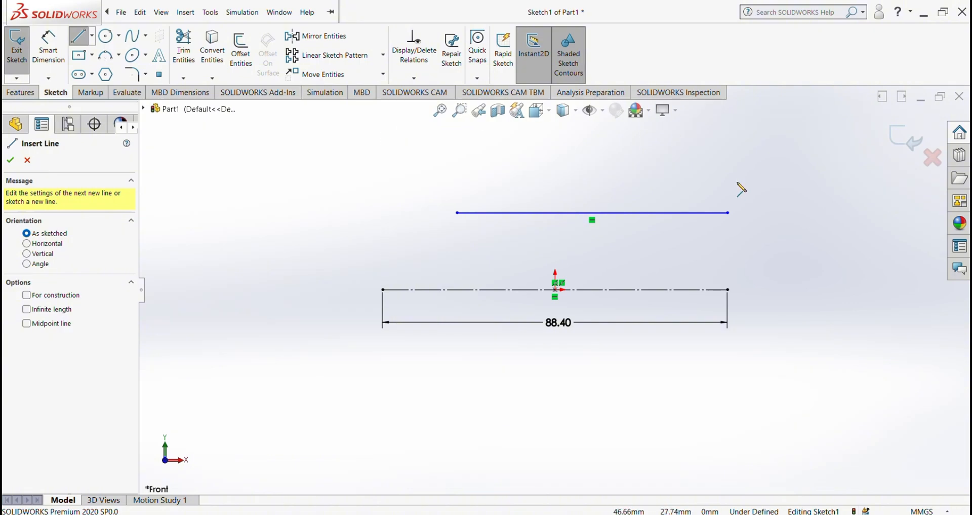
pyautogui.click(728, 212)
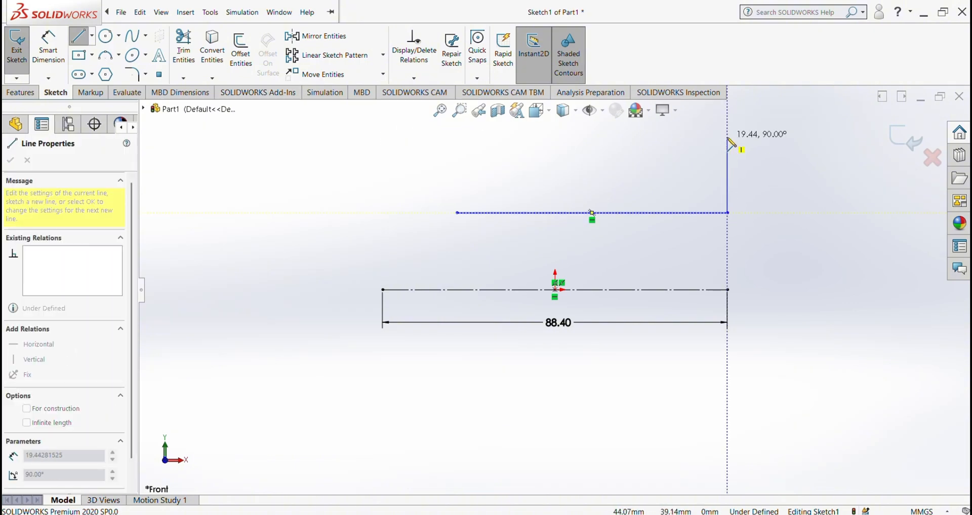
pyautogui.click(728, 137)
pyautogui.click(691, 136)
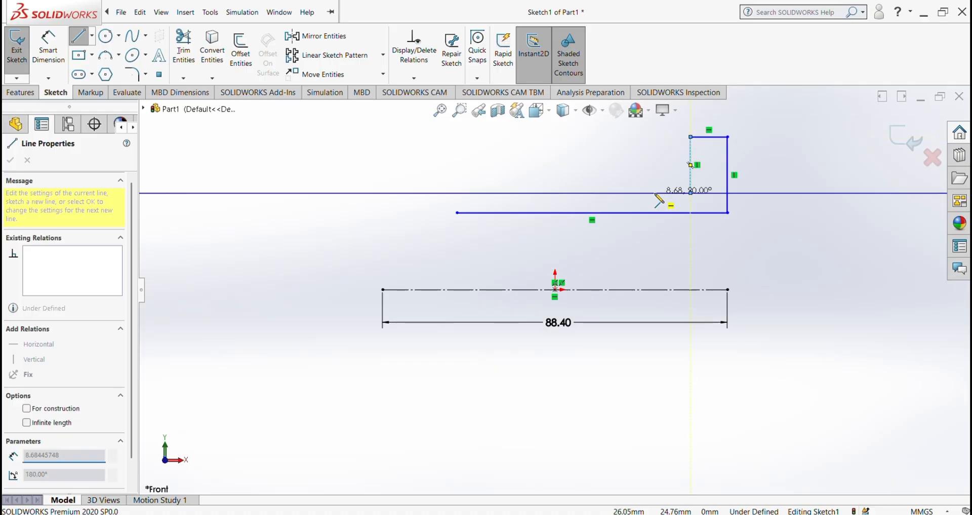
pyautogui.click(691, 193)
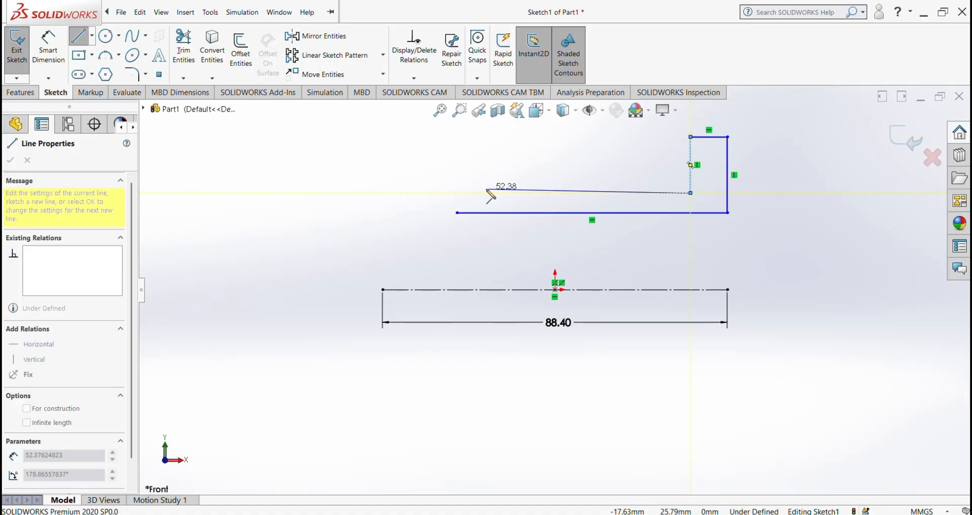
pyautogui.click(475, 193)
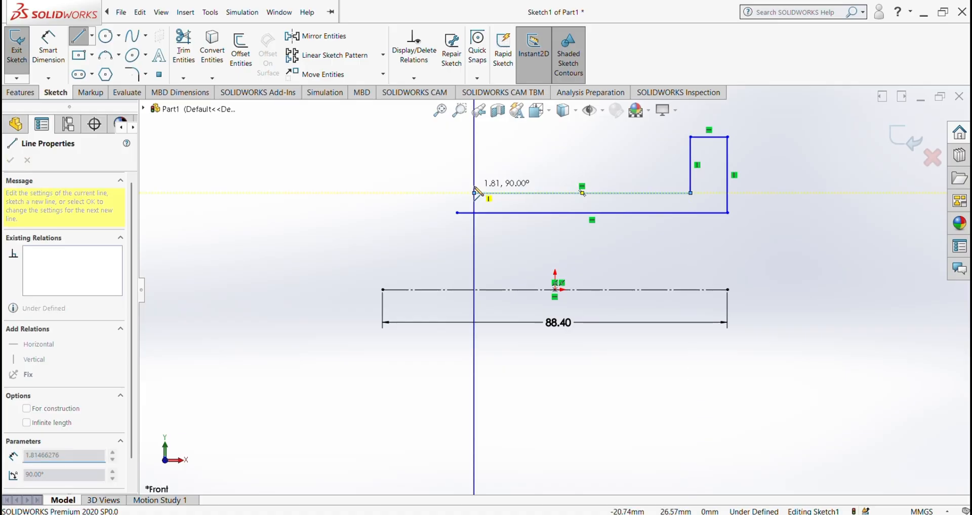
# Extend the outer outline with a vertical step about 4 mm high and a horizontal line about 23 mm long to above the centerline's left end
pyautogui.click(475, 174)
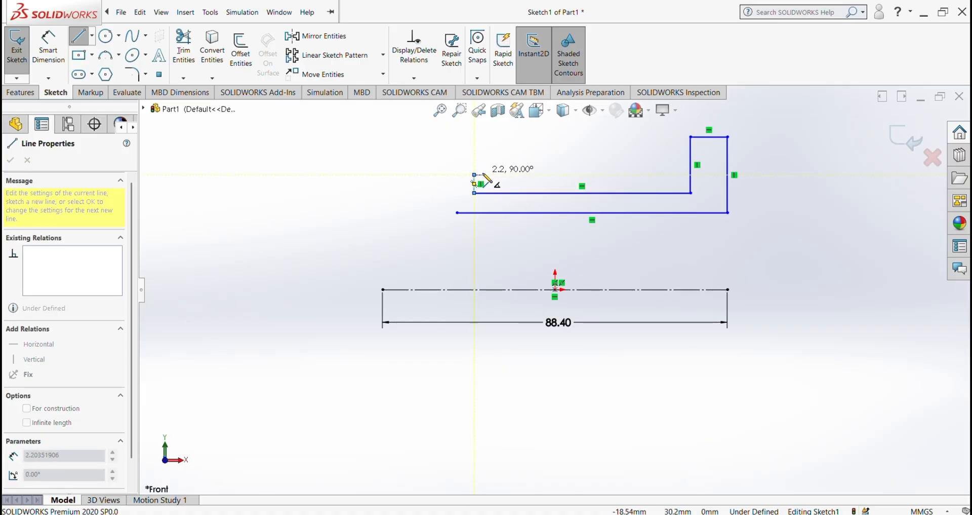
pyautogui.hotkey('ctrl', 'z')
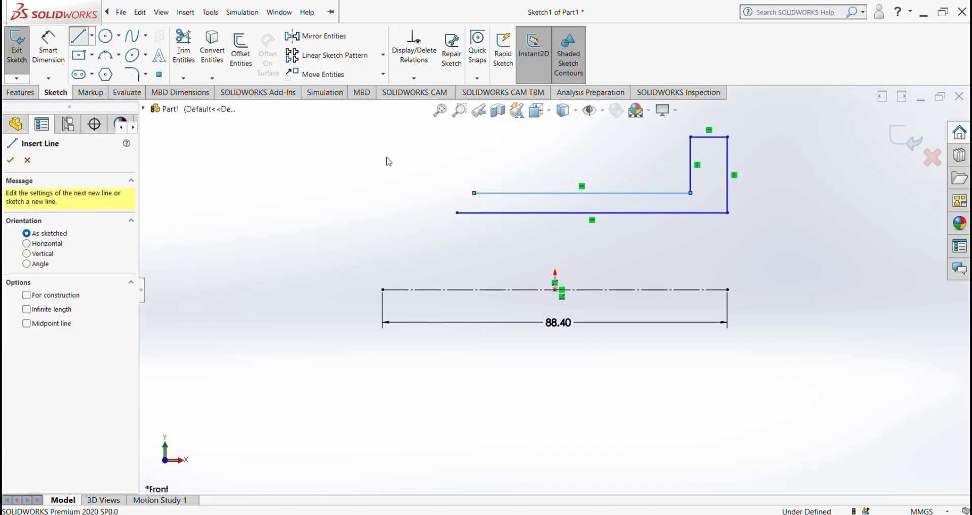
pyautogui.click(474, 193)
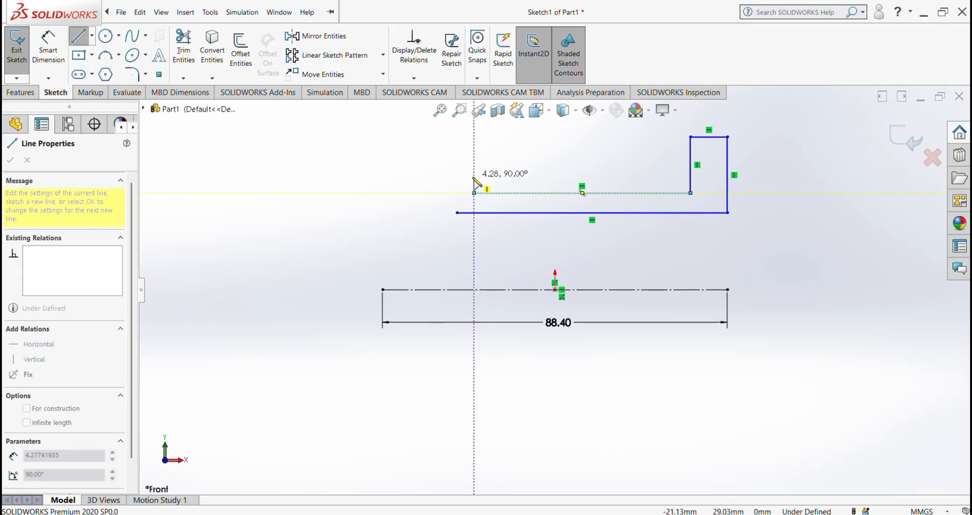
pyautogui.click(385, 178)
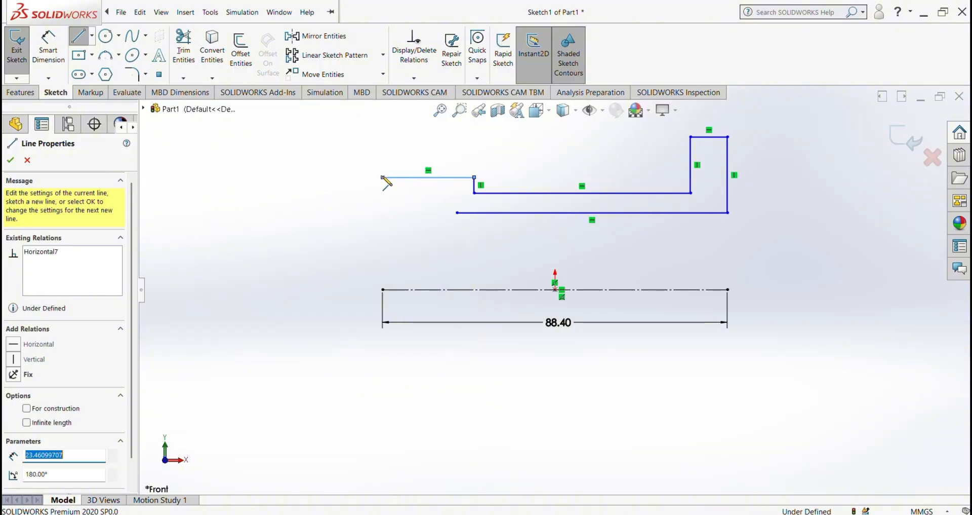
pyautogui.press('Escape')
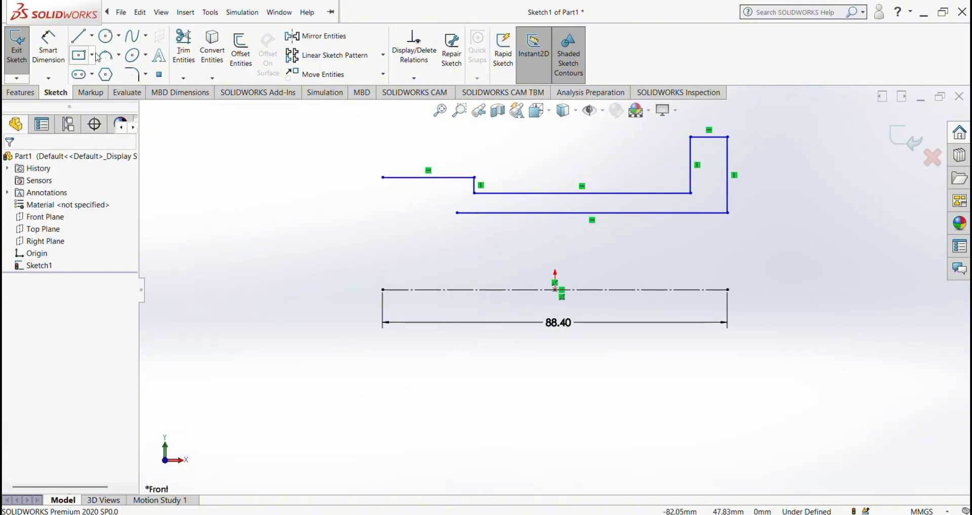
# Extend the bore line's left end with a vertical step about 6 mm high and a horizontal line about 19 mm long to the left
pyautogui.click(78, 36)
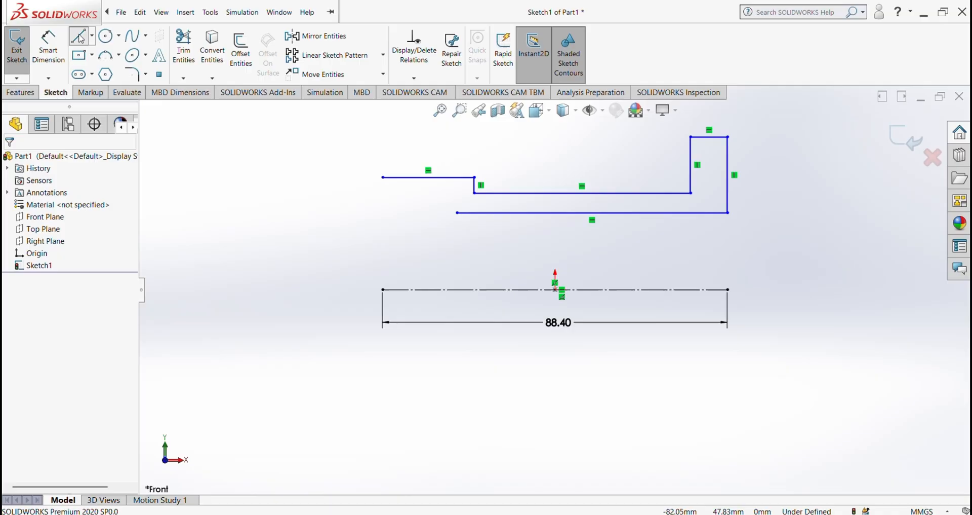
pyautogui.click(457, 212)
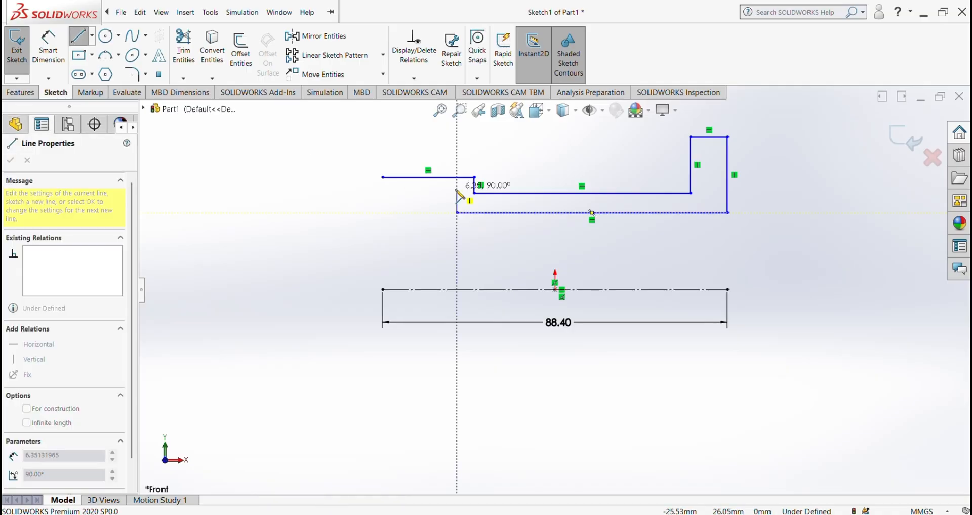
pyautogui.click(457, 188)
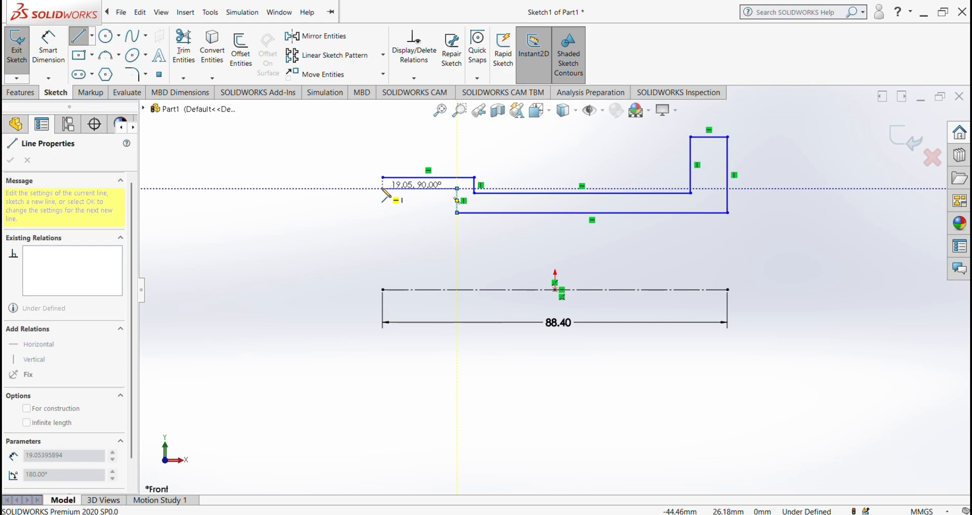
pyautogui.click(383, 188)
pyautogui.press('Escape')
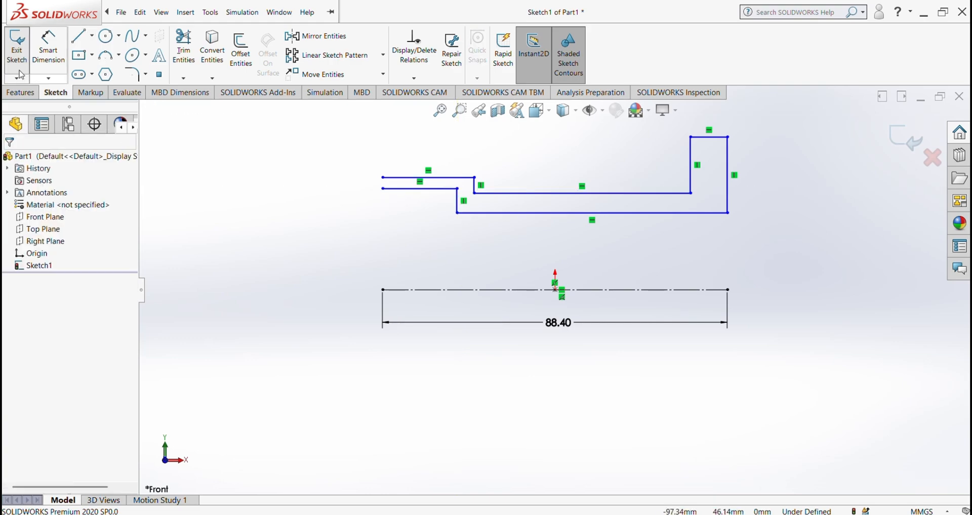
# Dimension the long bore line's distance from the centerline and set it to 15 mm
pyautogui.click(52, 65)
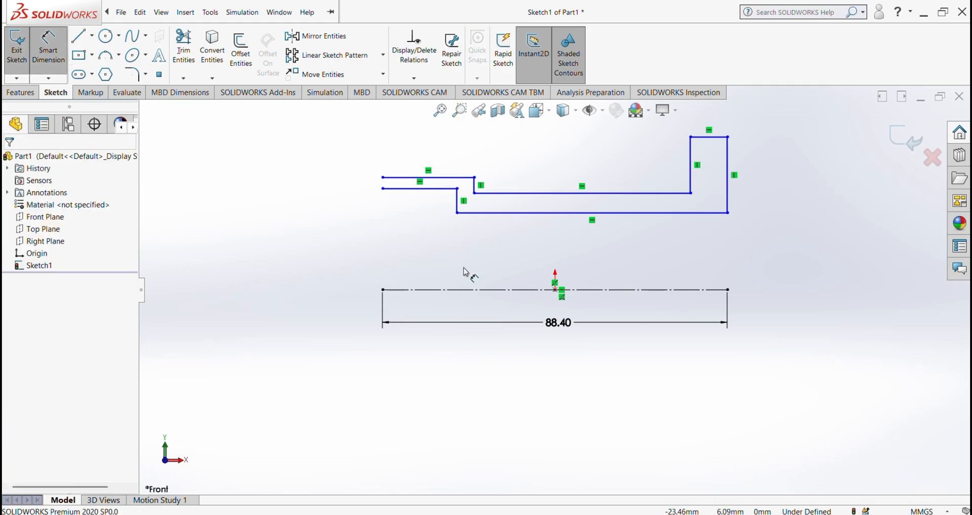
pyautogui.click(486, 290)
pyautogui.click(501, 212)
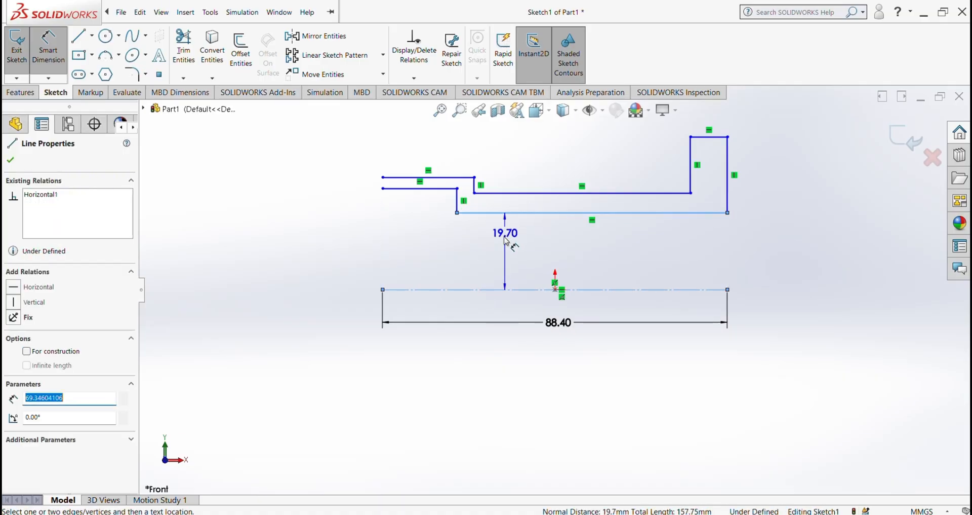
pyautogui.click(503, 256)
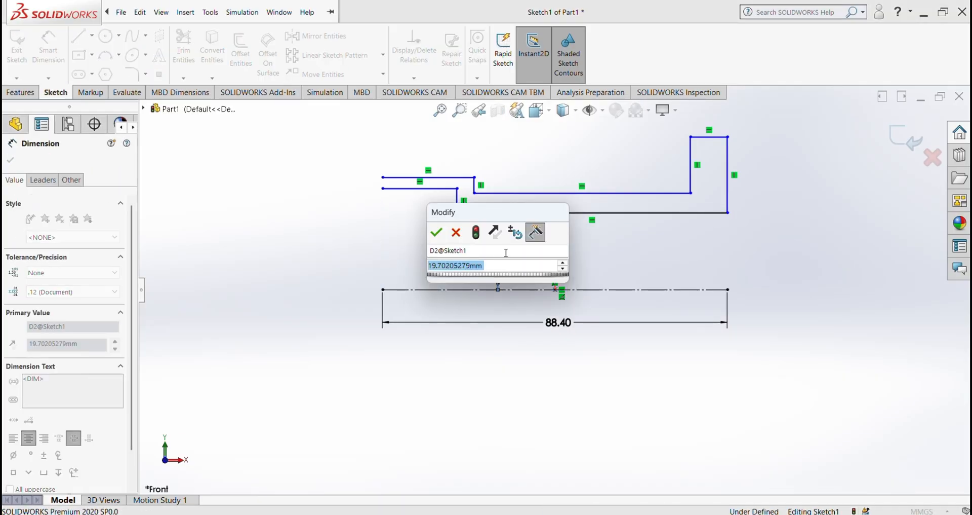
pyautogui.write('15')
pyautogui.press('Return')
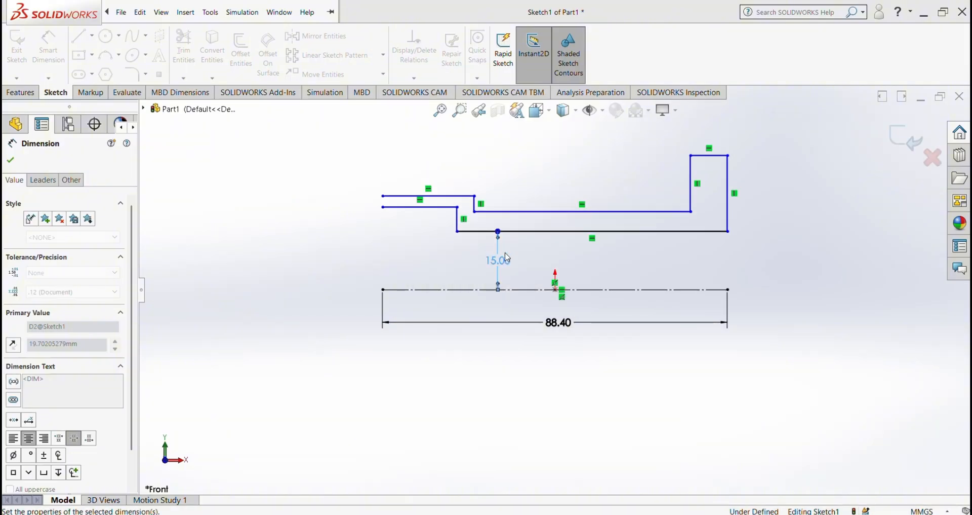
pyautogui.click(640, 315)
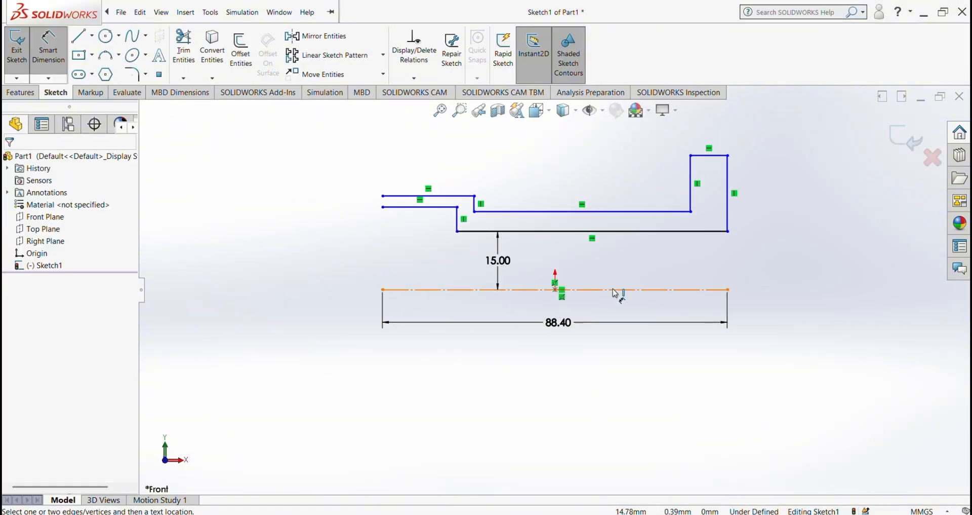
# Dimension the outer pipe line between the step and the flange at 40/2 mm from the centerline
pyautogui.click(617, 291)
pyautogui.click(627, 211)
pyautogui.click(629, 261)
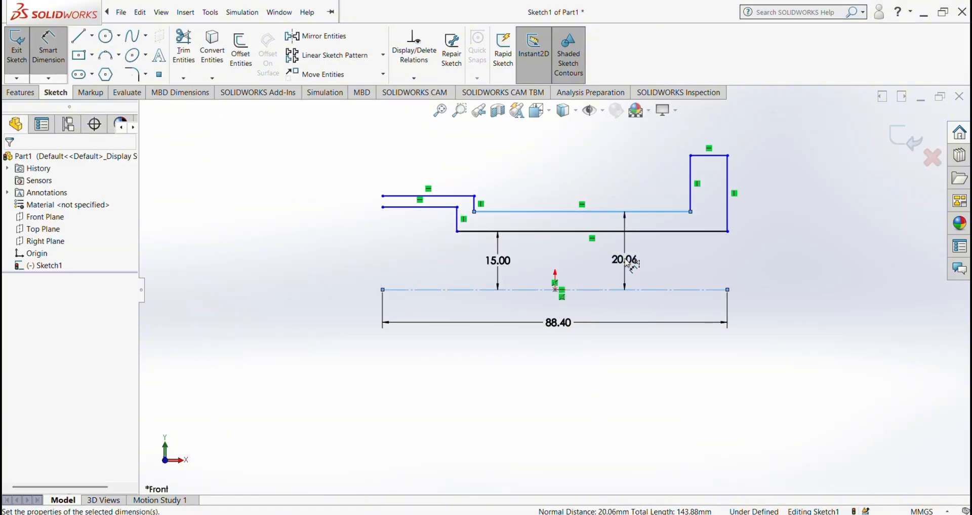
pyautogui.write('40/')
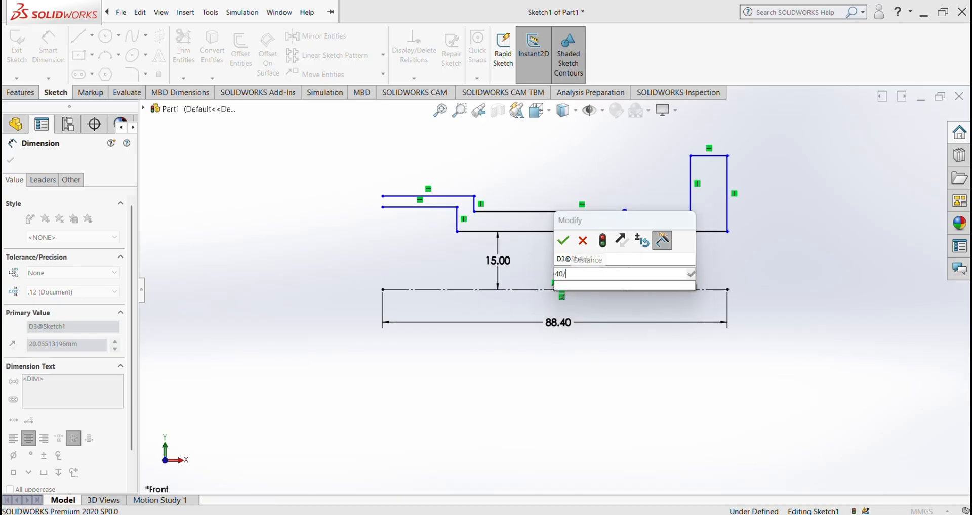
pyautogui.write('2')
pyautogui.press('Return')
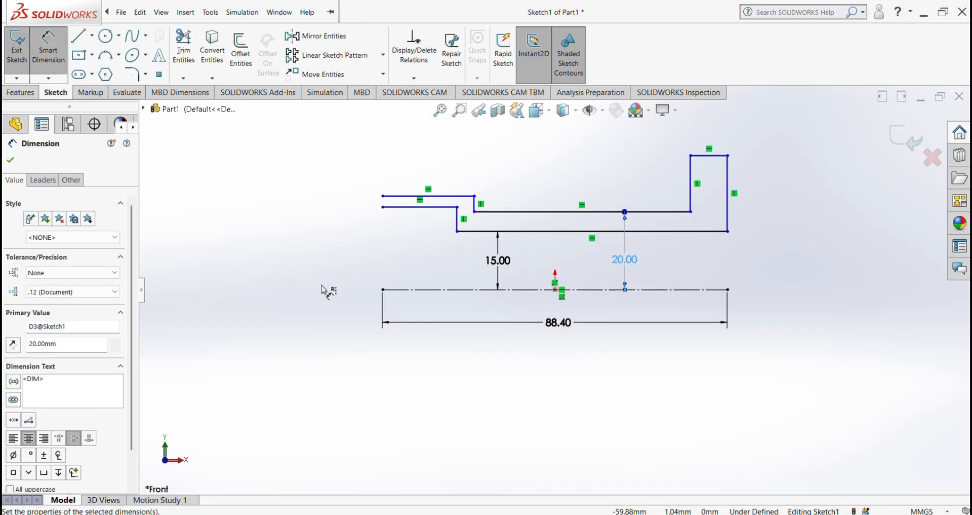
pyautogui.click(828, 314)
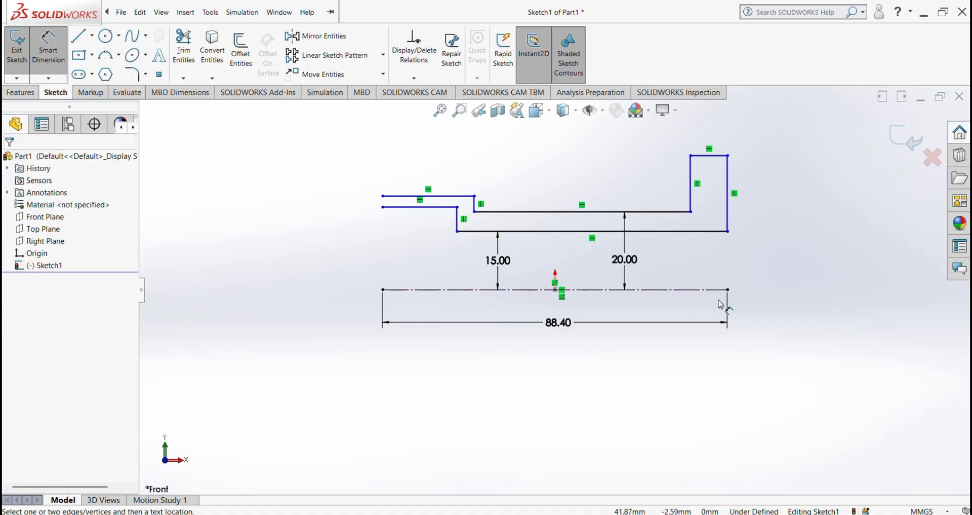
# Dimension the flange's outer horizontal edge at 90/2 mm from the centerline
pyautogui.click(722, 293)
pyautogui.click(716, 155)
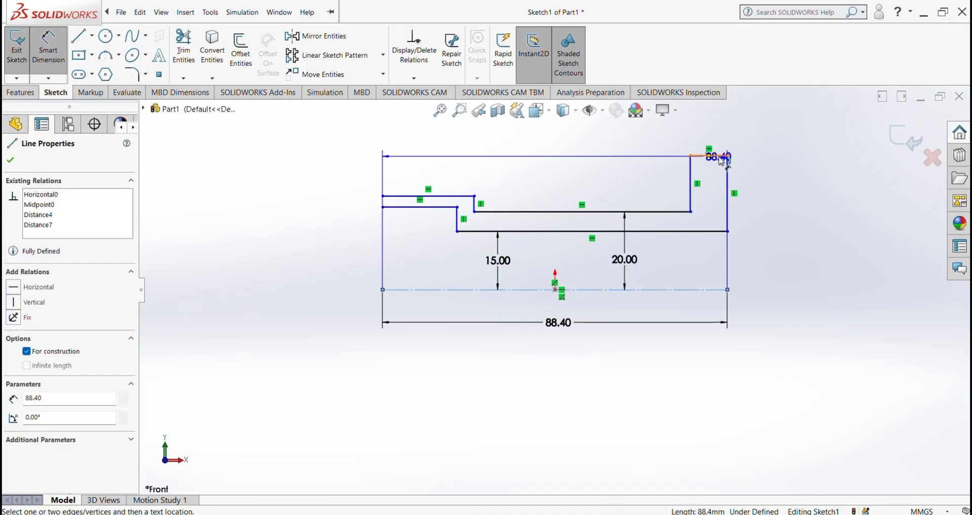
pyautogui.click(807, 240)
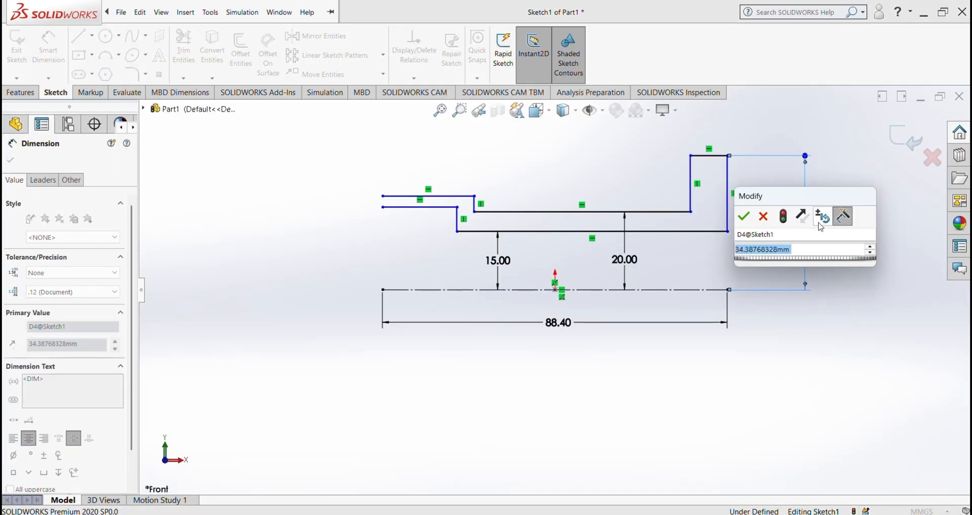
pyautogui.write('45')
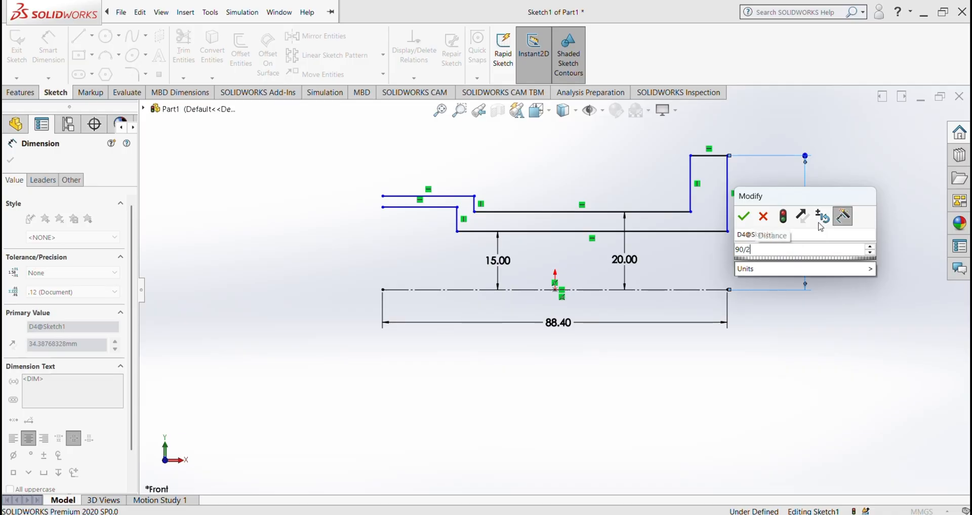
pyautogui.press('Return')
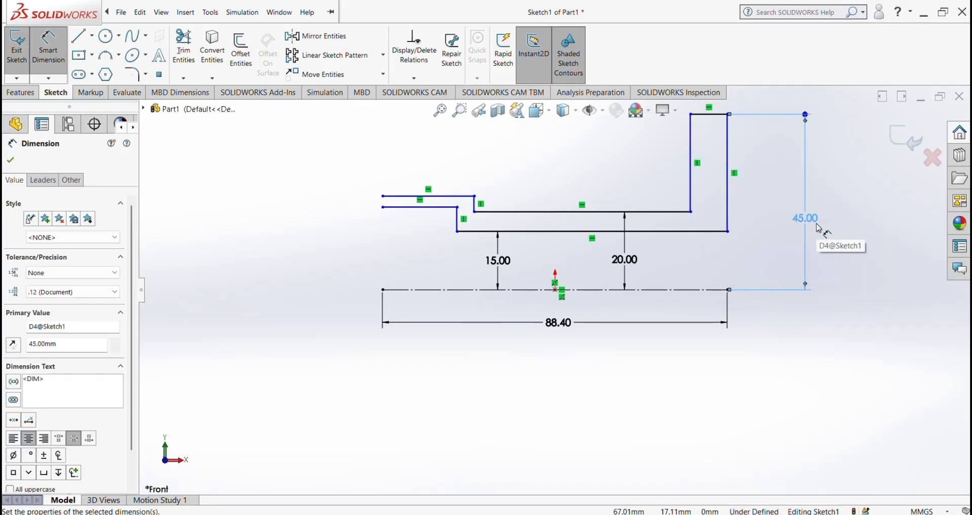
# Dimension the inner horizontal line at the profile's left end at 38/2 mm from the centerline
pyautogui.click(412, 290)
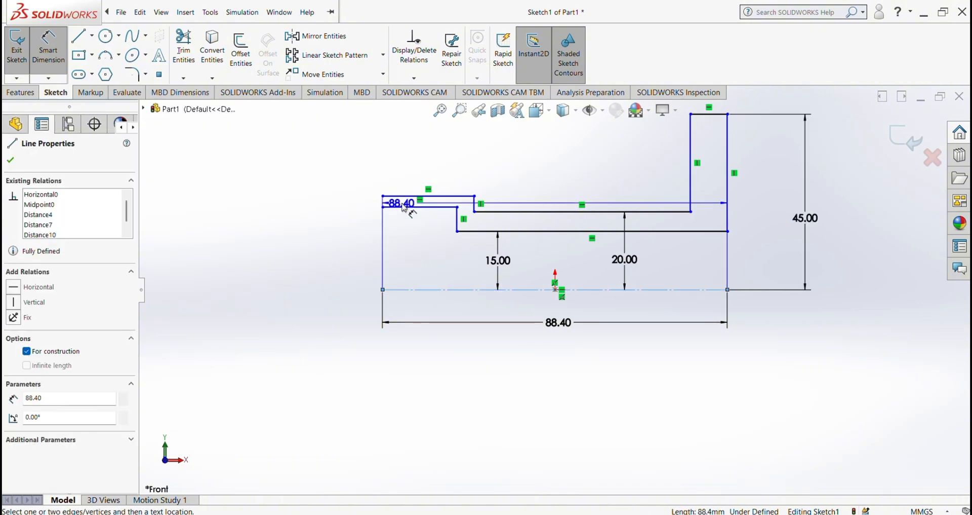
pyautogui.click(405, 207)
pyautogui.click(345, 248)
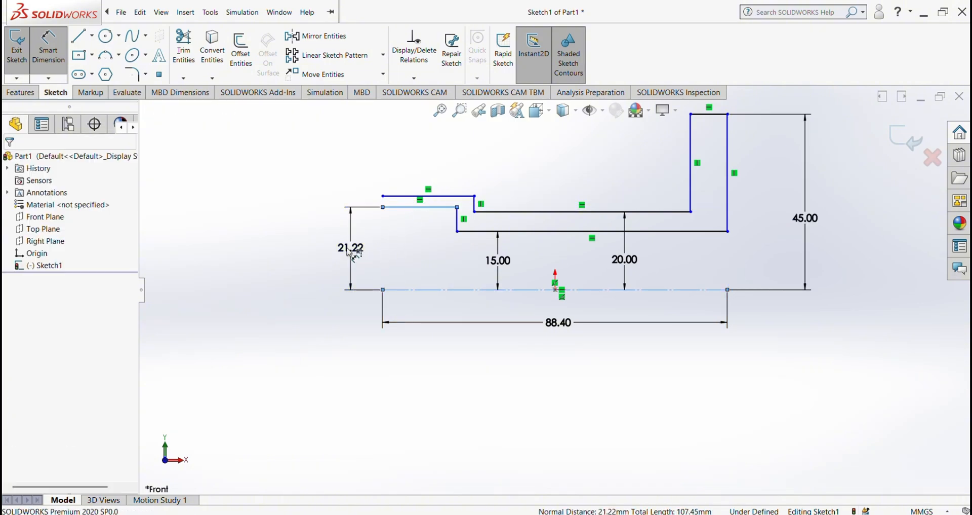
pyautogui.write('38')
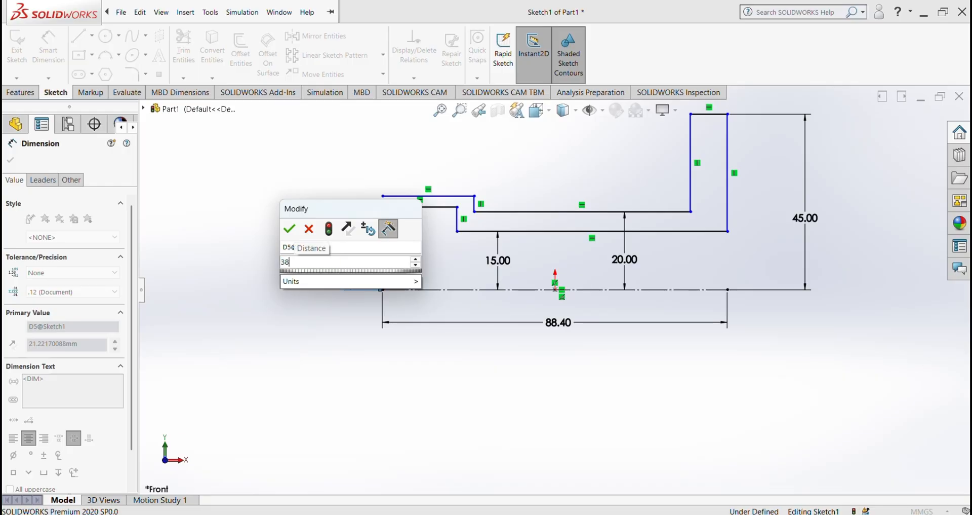
pyautogui.write('/2')
pyautogui.press('Return')
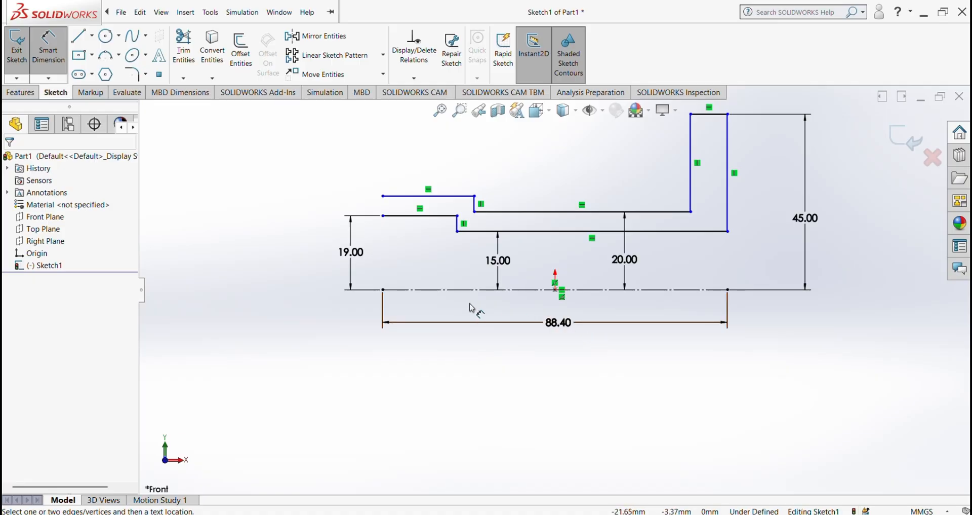
# Dimension the outer horizontal line at the profile's left end at 25 mm from the centerline
pyautogui.click(438, 293)
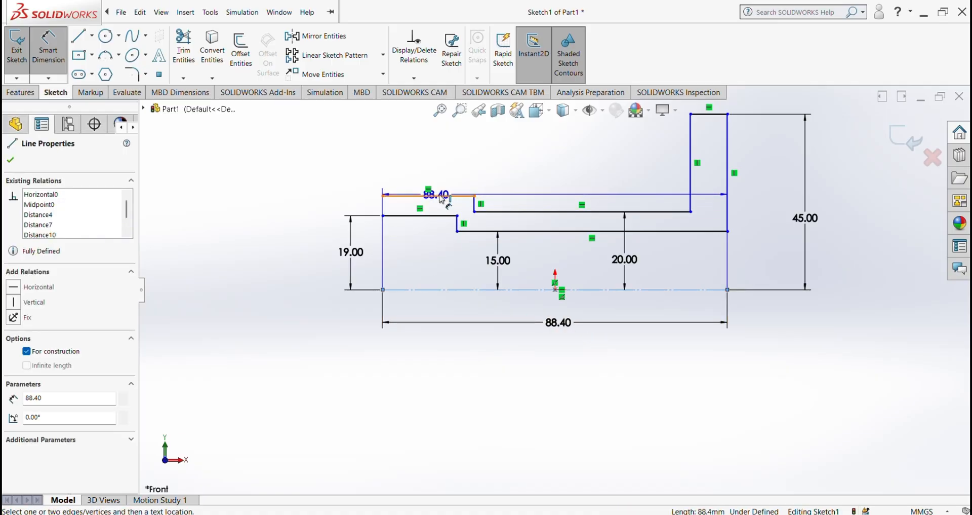
pyautogui.click(445, 198)
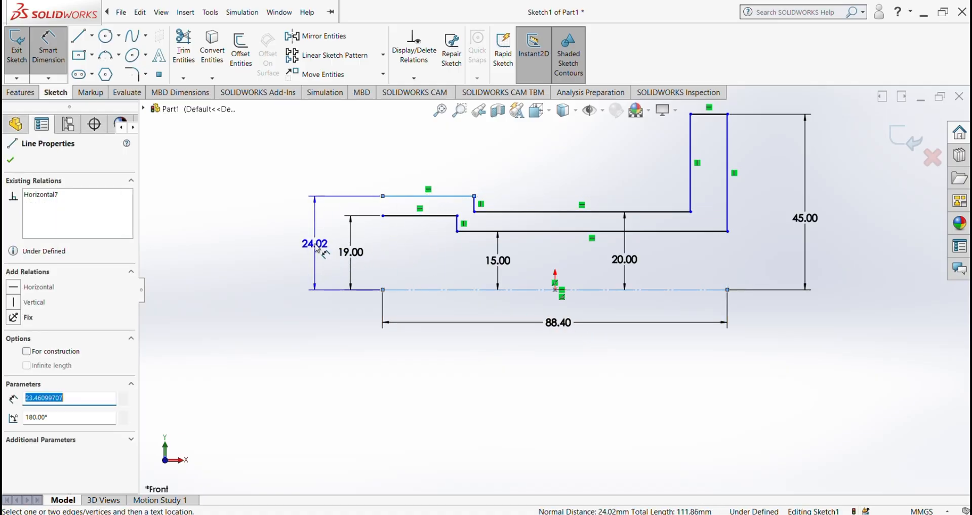
pyautogui.click(321, 248)
pyautogui.write('25')
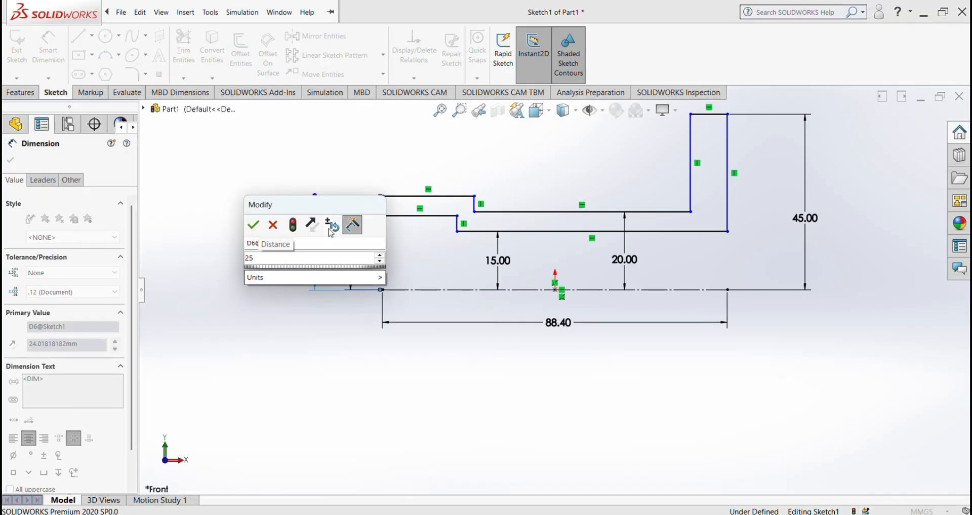
pyautogui.press('Return')
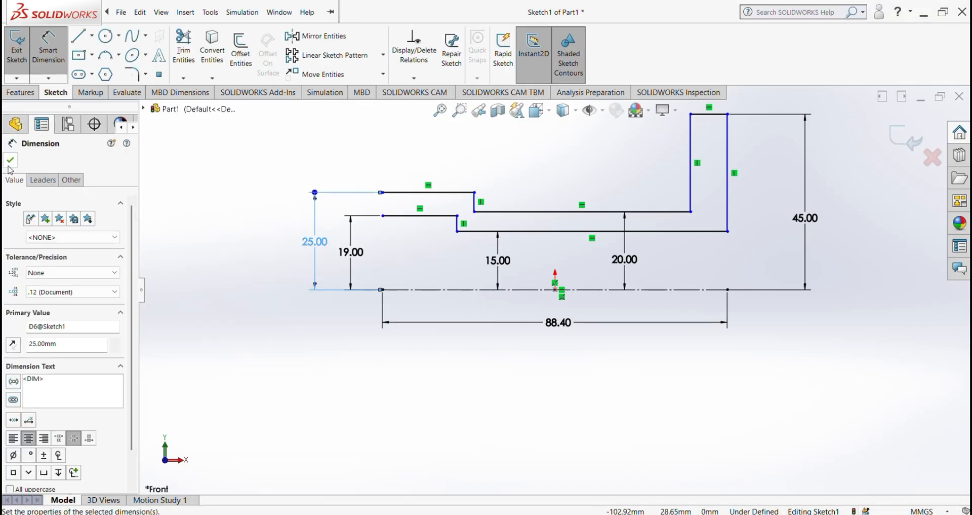
pyautogui.click(412, 457)
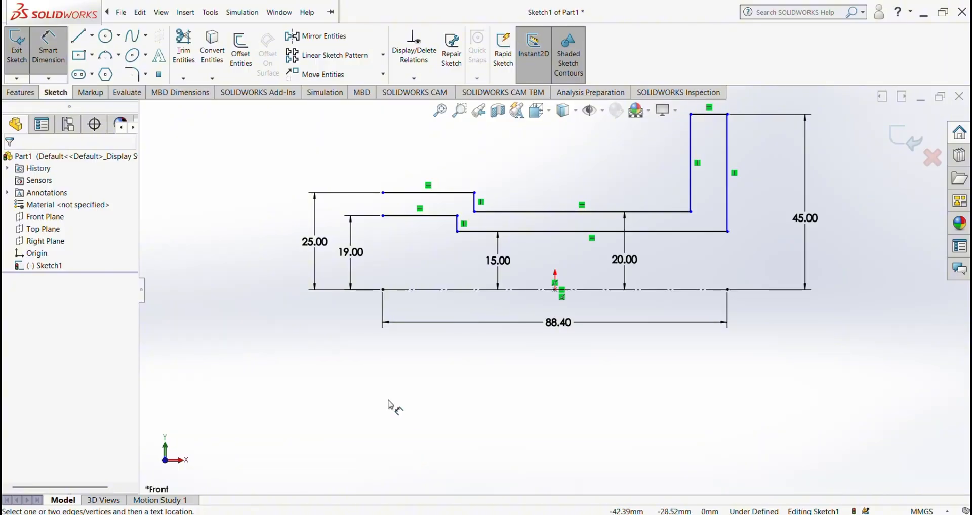
# Set the length of the inner horizontal line at the profile's left end to 24 mm
pyautogui.click(440, 216)
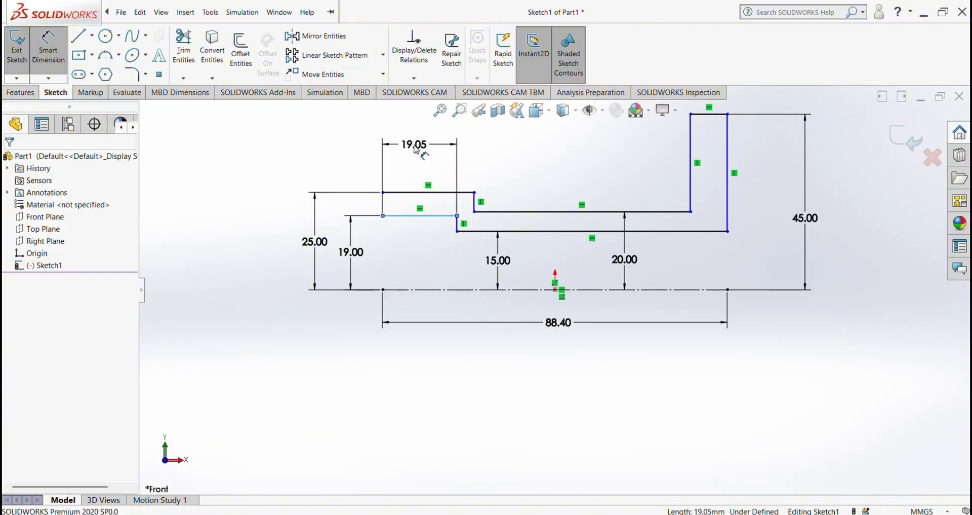
pyautogui.click(416, 149)
pyautogui.write('24')
pyautogui.press('Return')
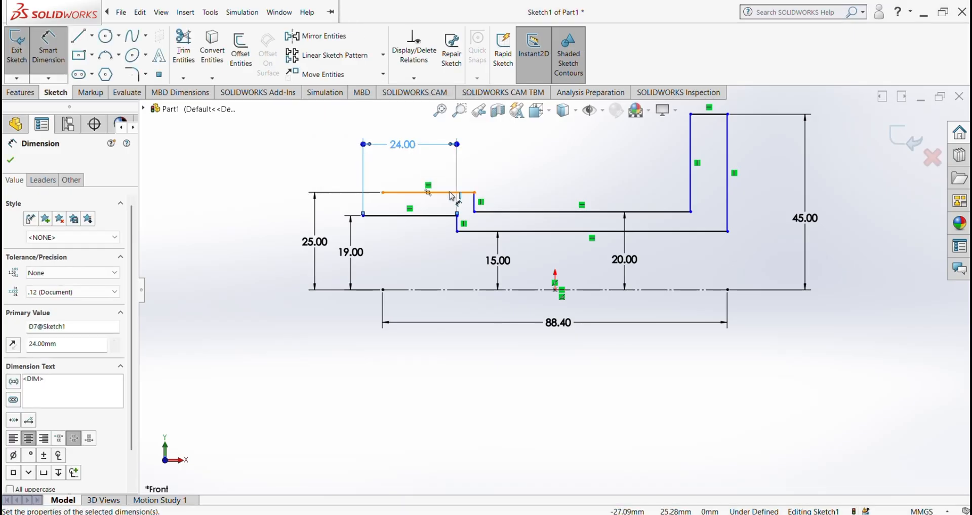
# Dimension the horizontal offset between the inner and outer vertical steps and set it to 6 mm
pyautogui.click(458, 224)
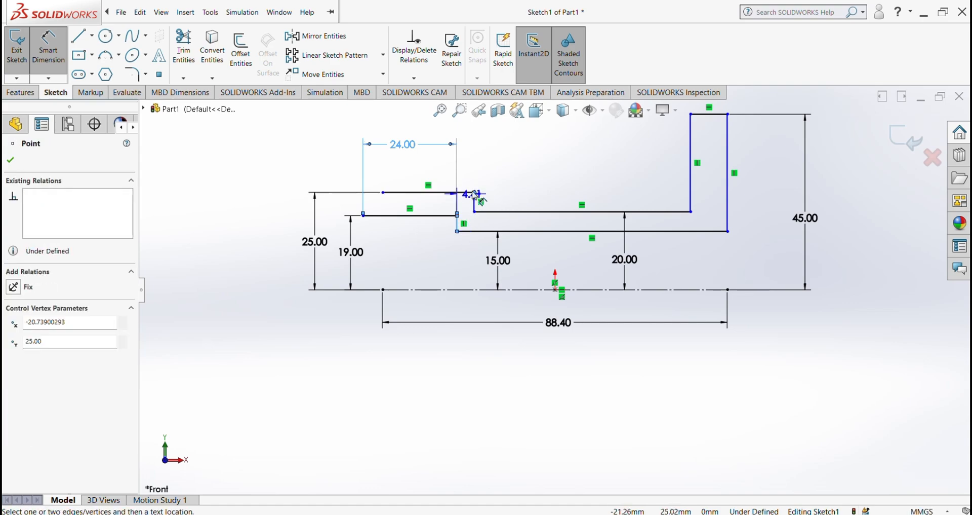
pyautogui.click(470, 135)
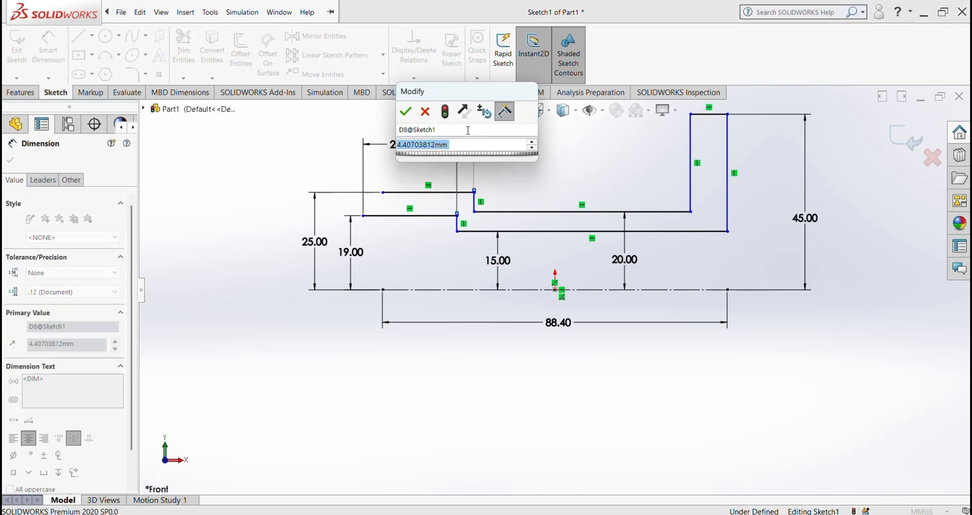
pyautogui.write('6')
pyautogui.press('Return')
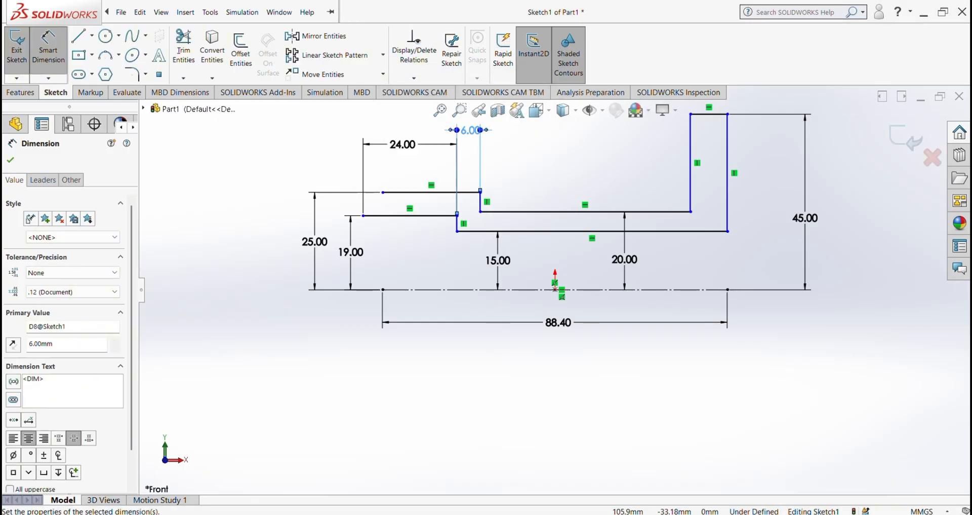
pyautogui.click(837, 460)
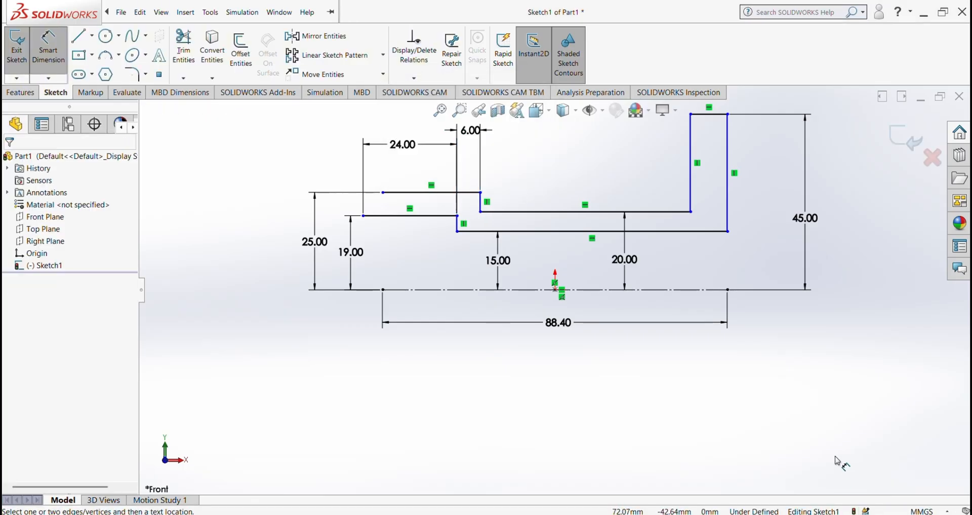
# Set the length of the outer pipe line between the step and the flange to 44.2 mm
pyautogui.click(651, 212)
pyautogui.click(594, 157)
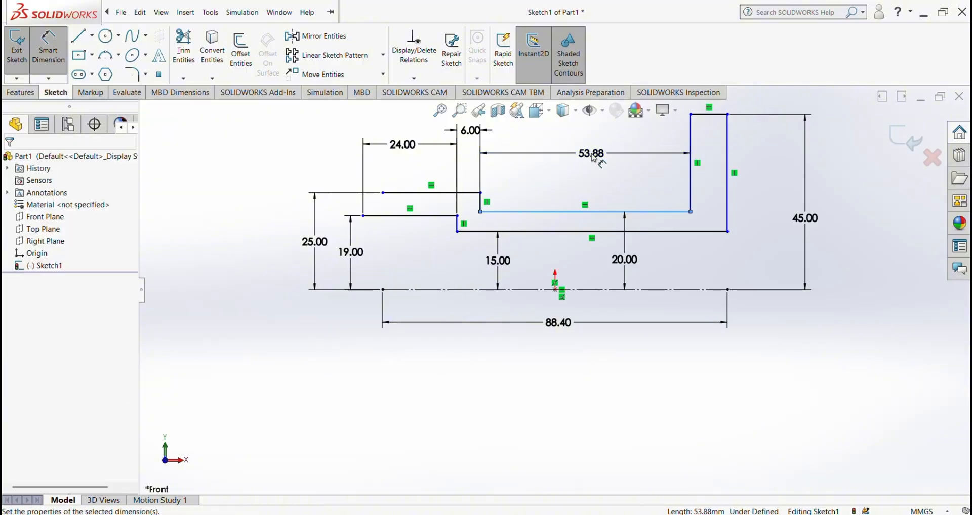
pyautogui.write('44.2')
pyautogui.press('Return')
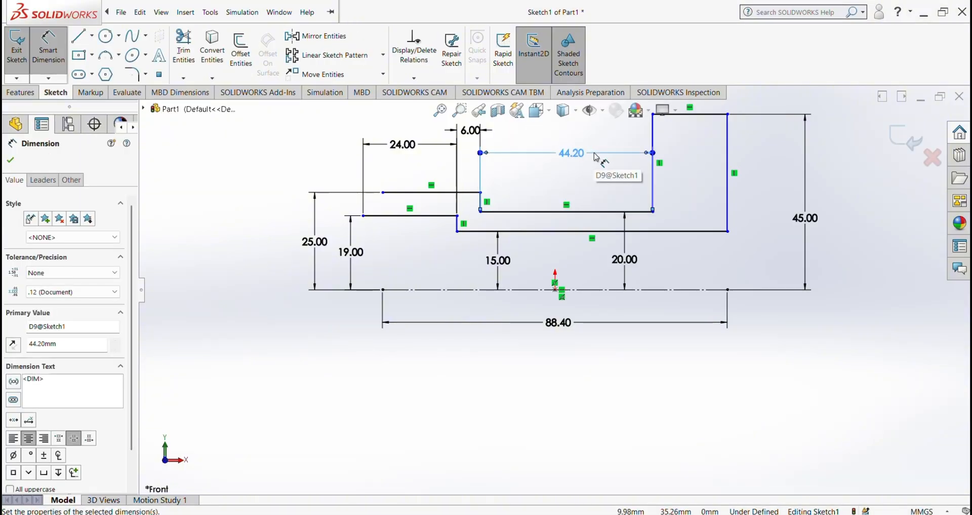
pyautogui.click(817, 431)
# Dimension the flange's top edge to make the flange 14.2 mm thick
pyautogui.scroll(3, 685, 256)
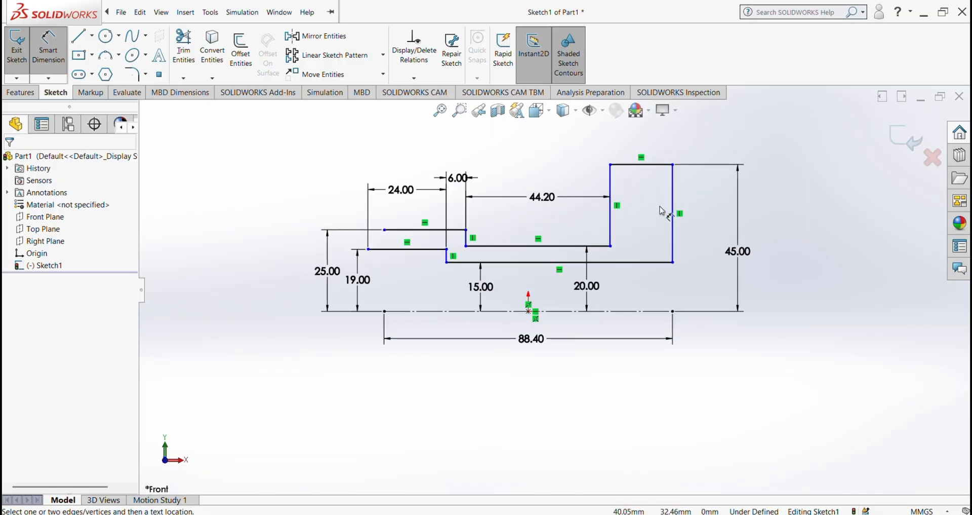
pyautogui.click(658, 165)
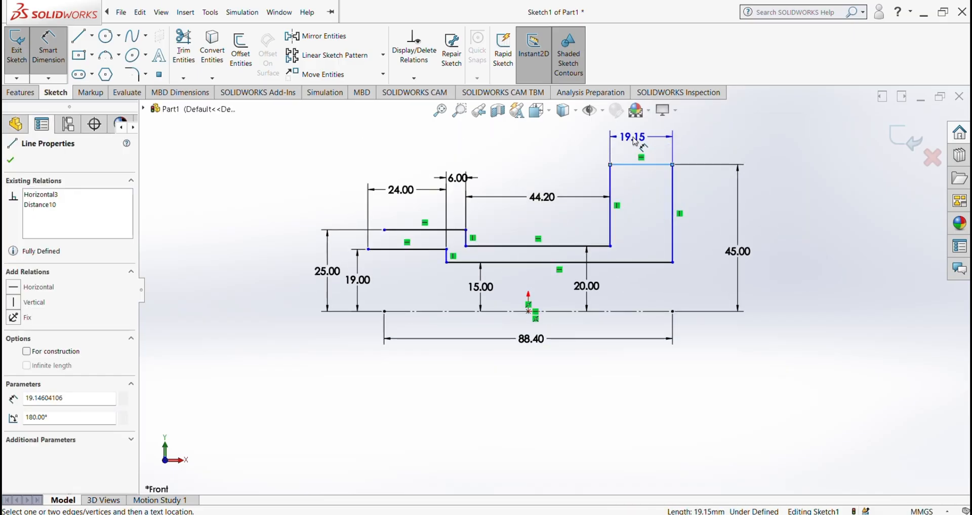
pyautogui.click(636, 142)
pyautogui.write('14')
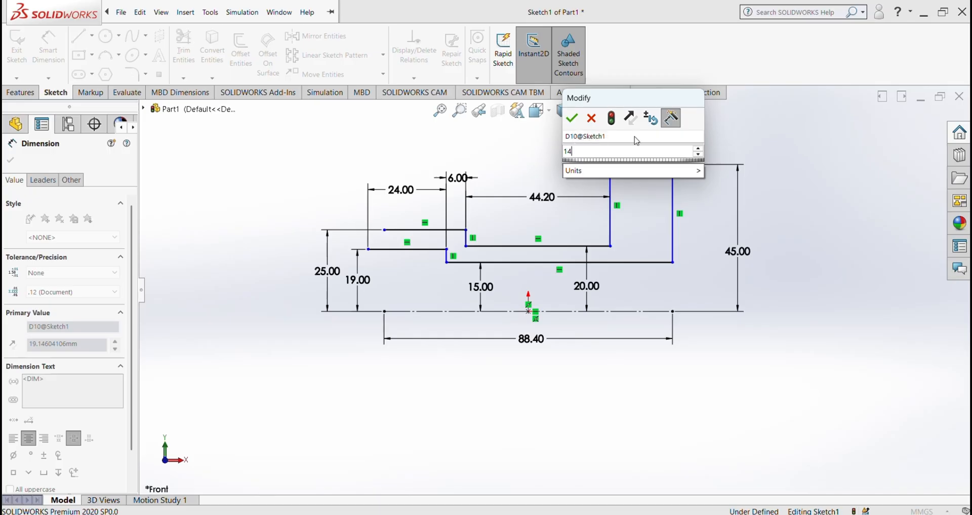
pyautogui.write('.2')
pyautogui.press('Return')
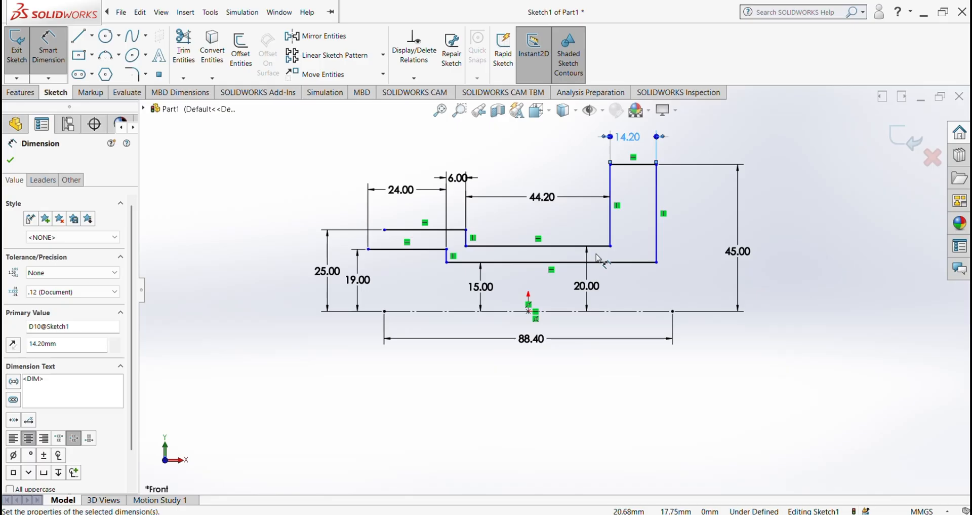
pyautogui.click(384, 232)
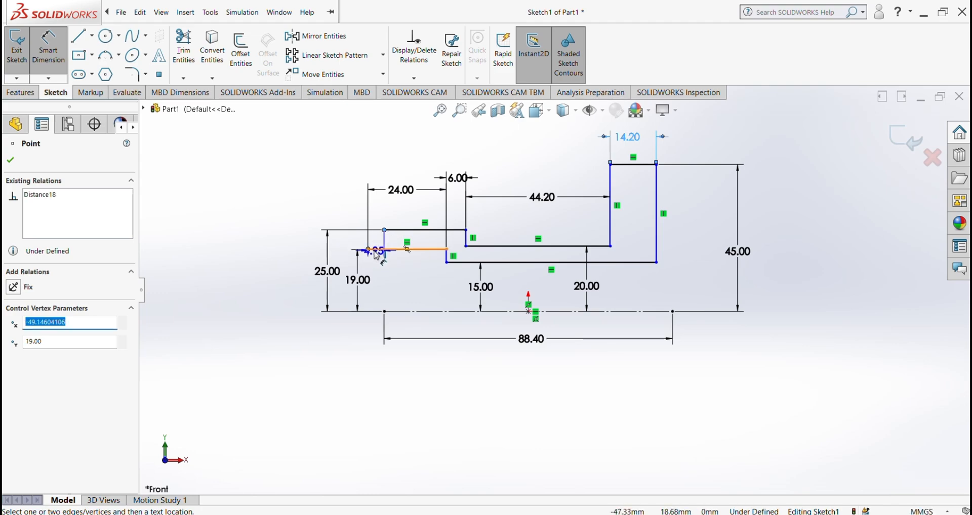
pyautogui.press('Escape')
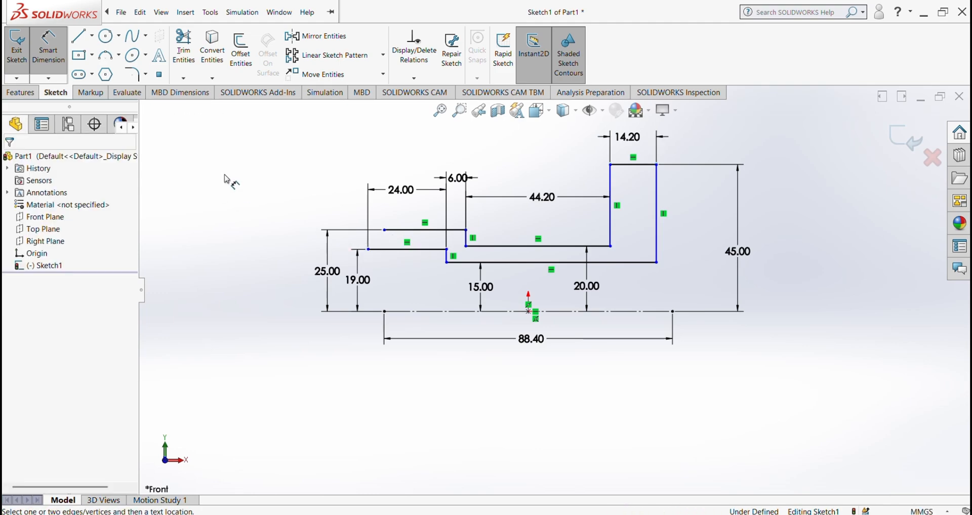
pyautogui.press('Escape')
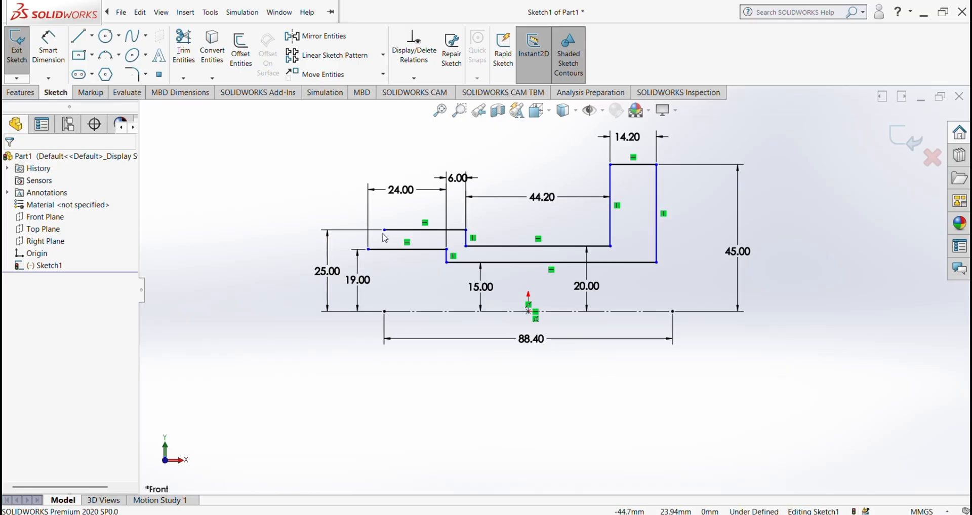
# Add a vertical relation between the open left endpoints of the outer and inner horizontal lines
pyautogui.click(384, 231)
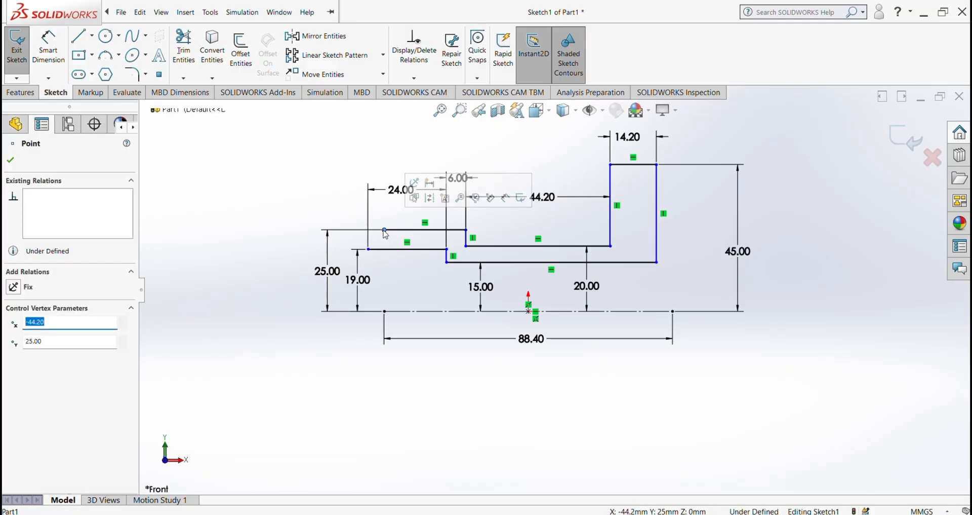
pyautogui.keyDown('ctrl'); pyautogui.click(368, 249); pyautogui.keyUp('ctrl')
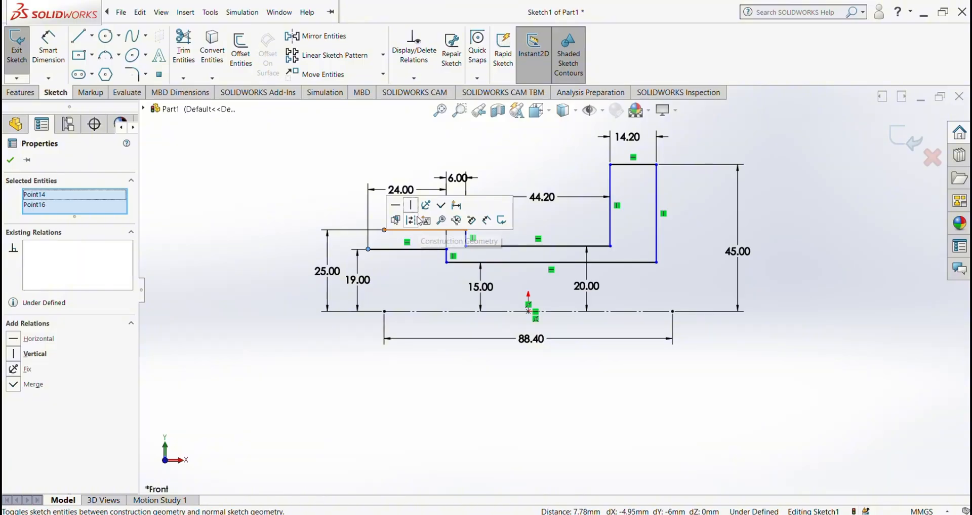
pyautogui.click(415, 207)
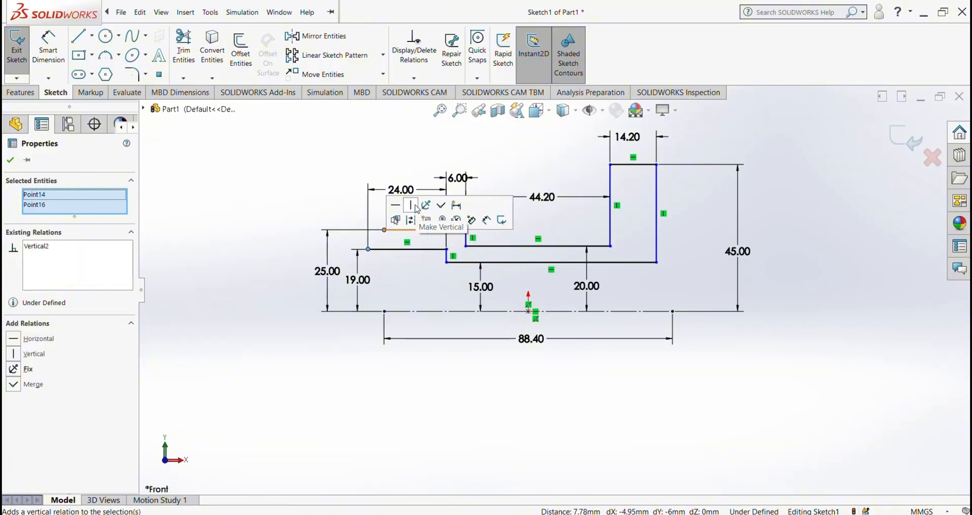
pyautogui.click(11, 160)
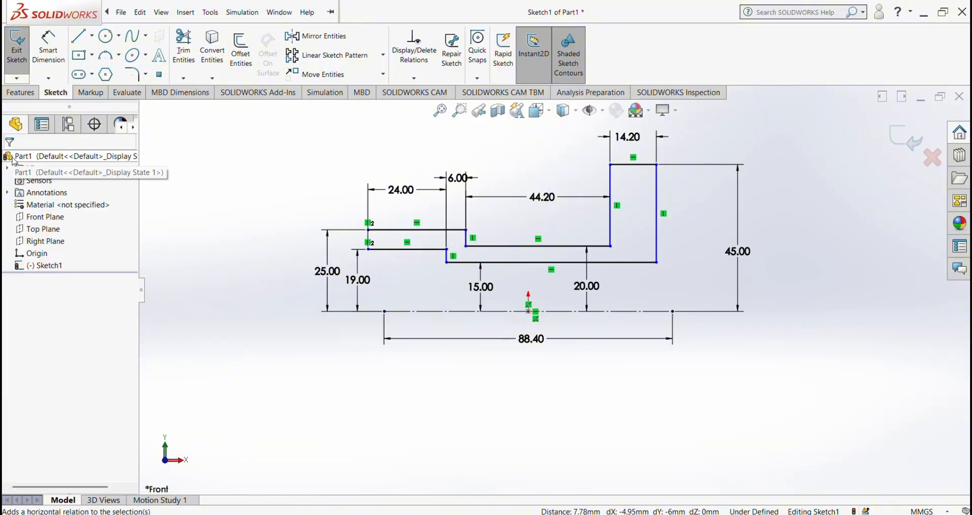
# Close the profile with a vertical line joining the left endpoints of the outer and inner horizontal lines
pyautogui.click(78, 36)
pyautogui.click(369, 230)
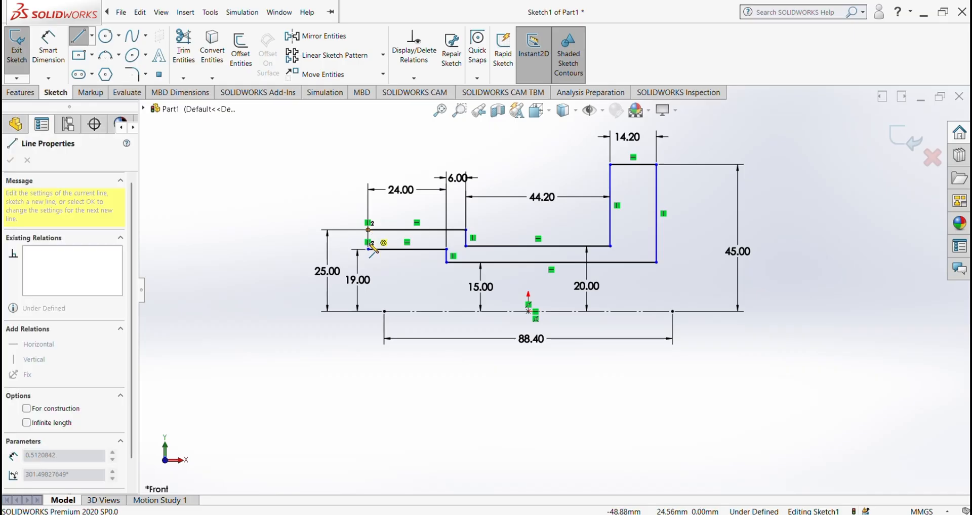
pyautogui.click(368, 249)
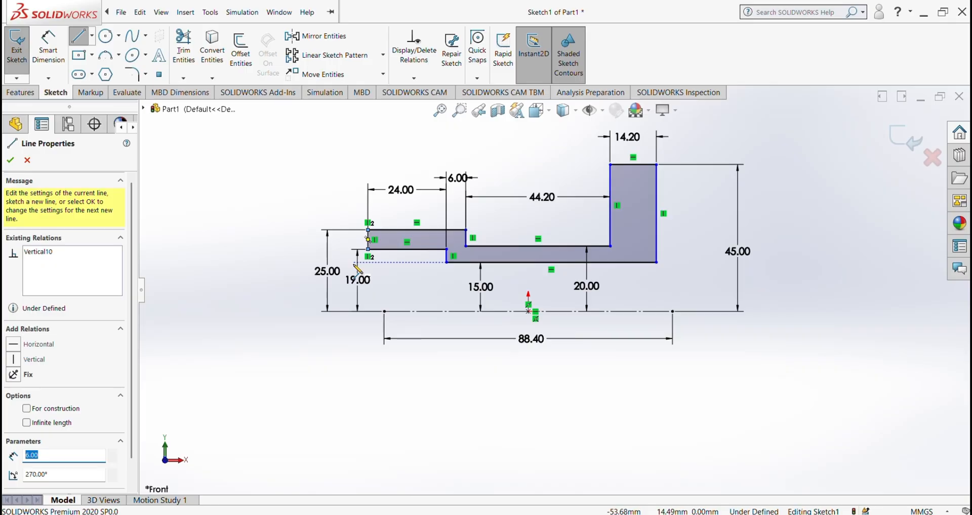
pyautogui.click(10, 160)
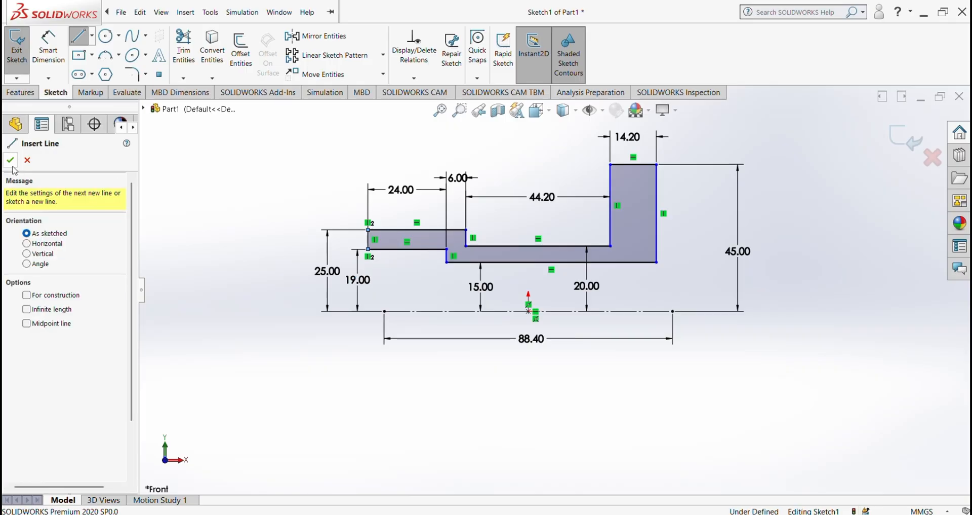
# Revolve the closed profile 360 degrees about the horizontal centerline to form the solid fitting
pyautogui.click(27, 94)
pyautogui.click(59, 51)
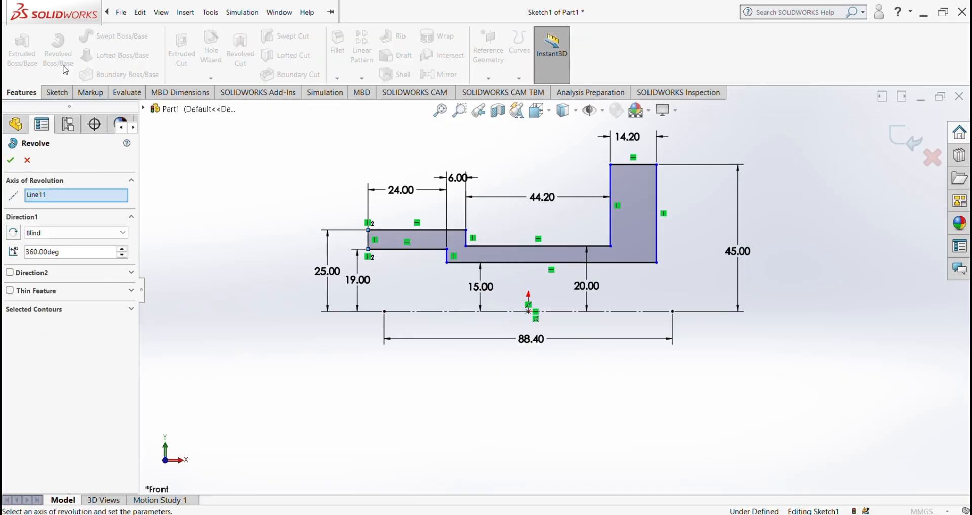
pyautogui.click(671, 393)
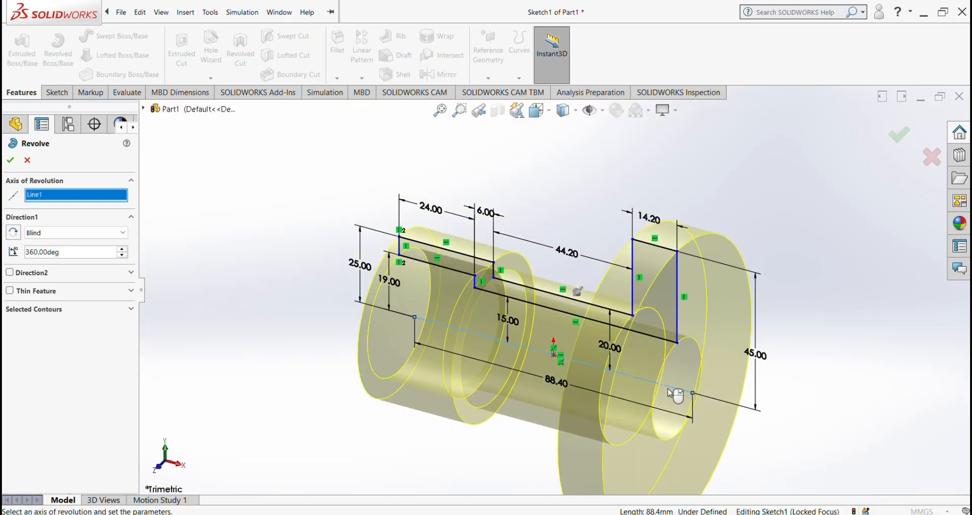
pyautogui.click(11, 161)
# Start a sketch on the flange's pipe-side face and draw a circle of about 6.3 mm radius about 35.5 mm above the origin
pyautogui.moveTo(775, 393); pyautogui.dragTo(538, 469, button='middle')
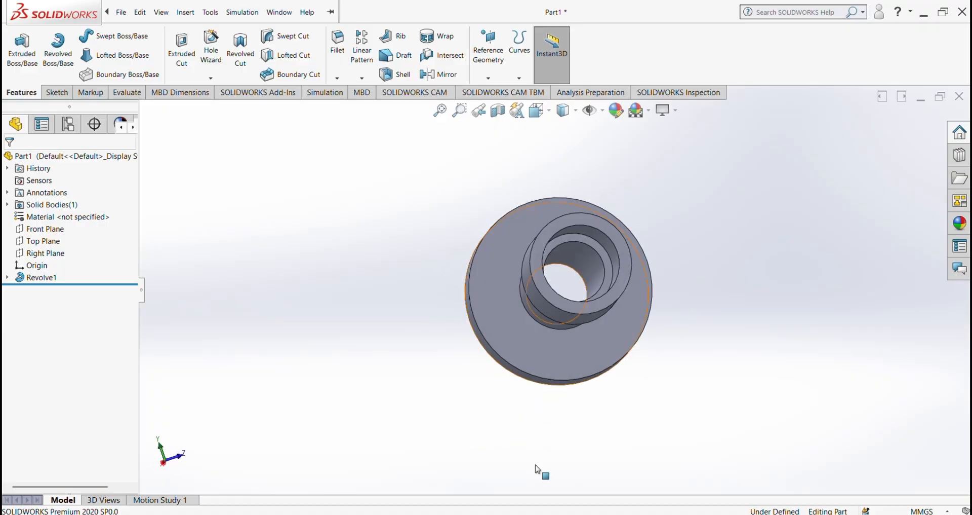
pyautogui.click(604, 350)
pyautogui.click(653, 324)
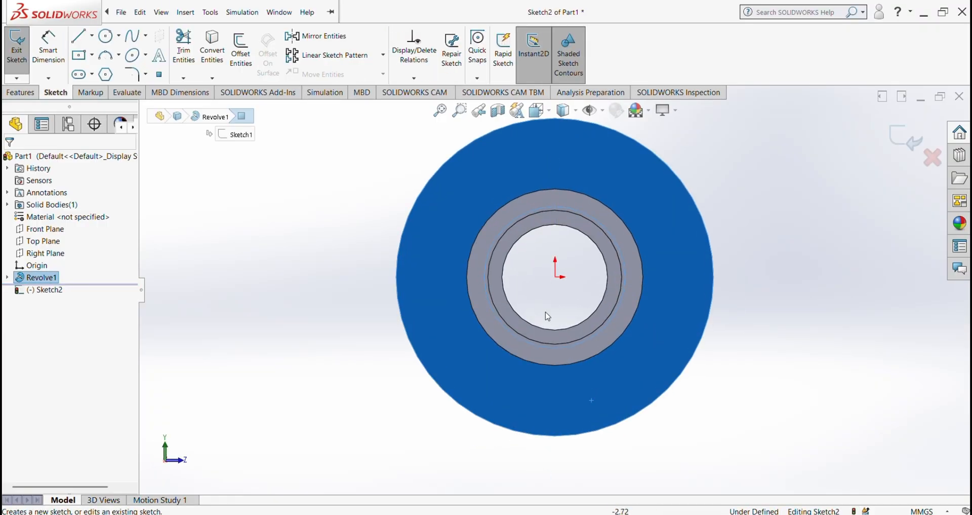
pyautogui.click(106, 36)
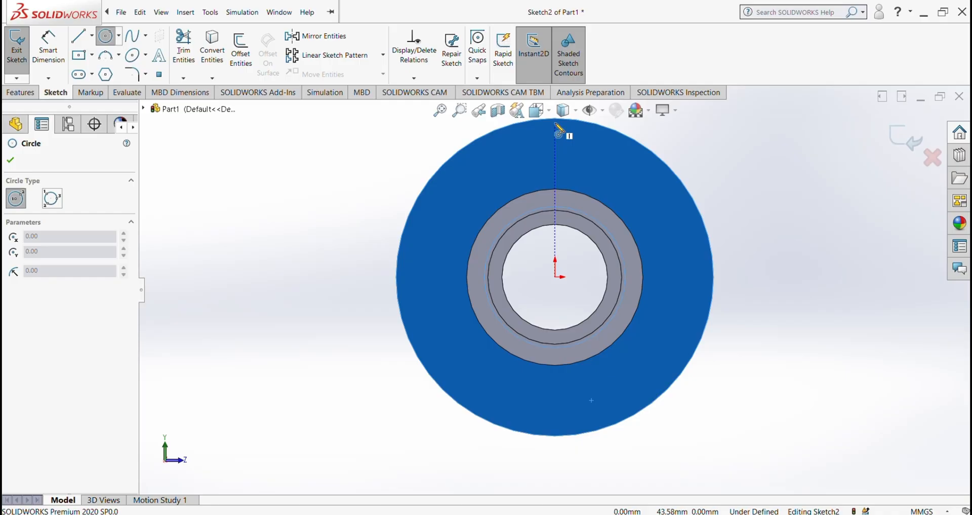
pyautogui.press('z')
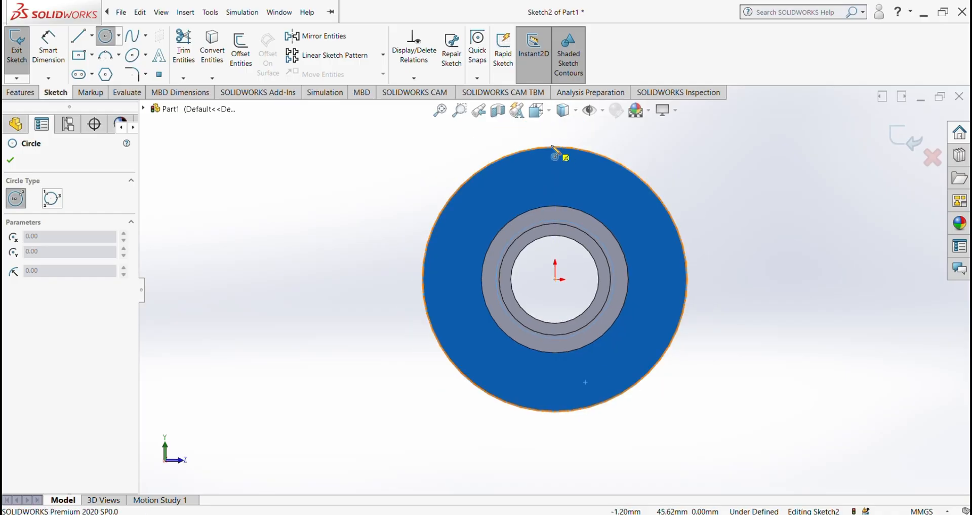
pyautogui.click(555, 175)
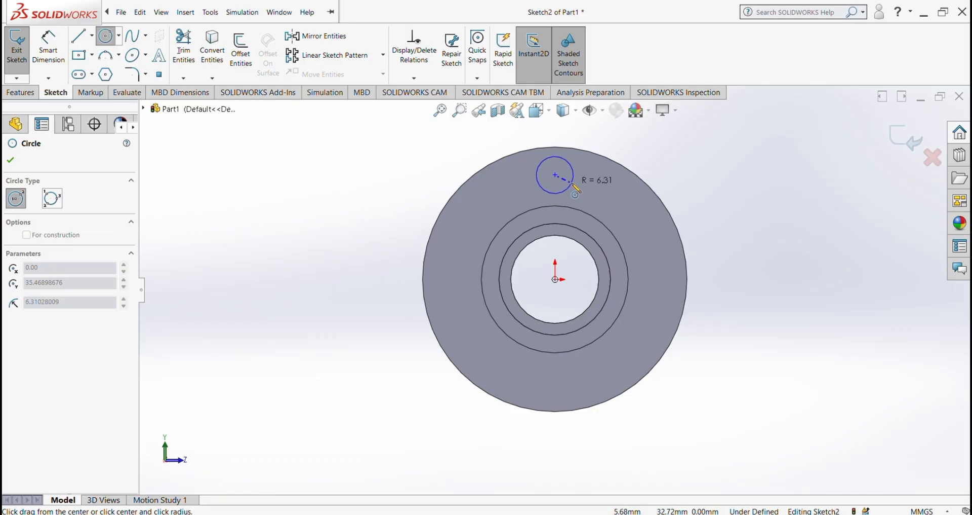
pyautogui.click(573, 183)
pyautogui.press('Escape')
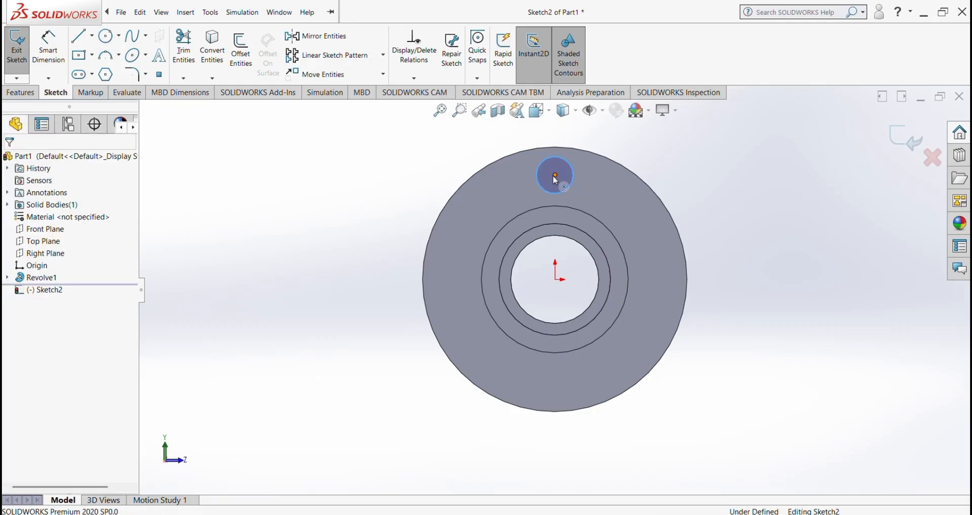
# Add a vertical relation between the small circle's center and the origin
pyautogui.click(556, 176)
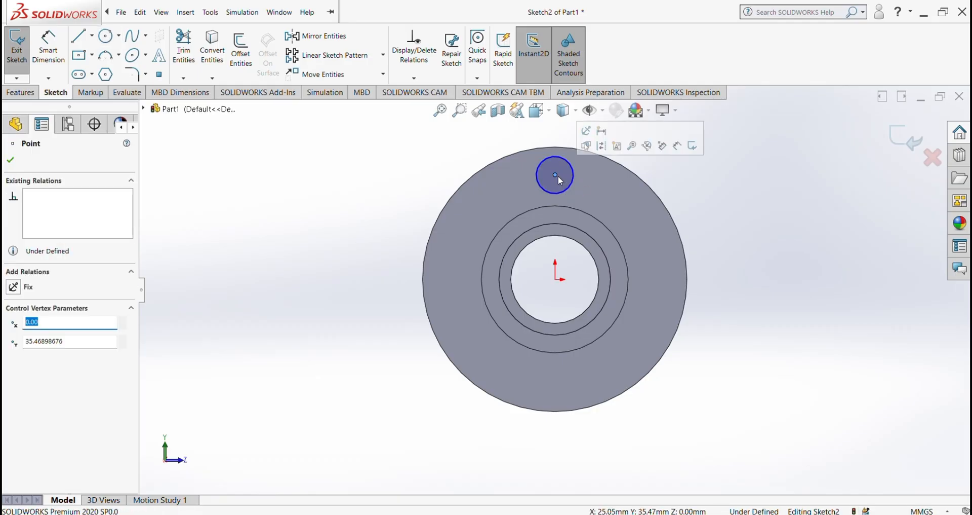
pyautogui.keyDown('ctrl'); pyautogui.click(556, 278); pyautogui.keyUp('ctrl')
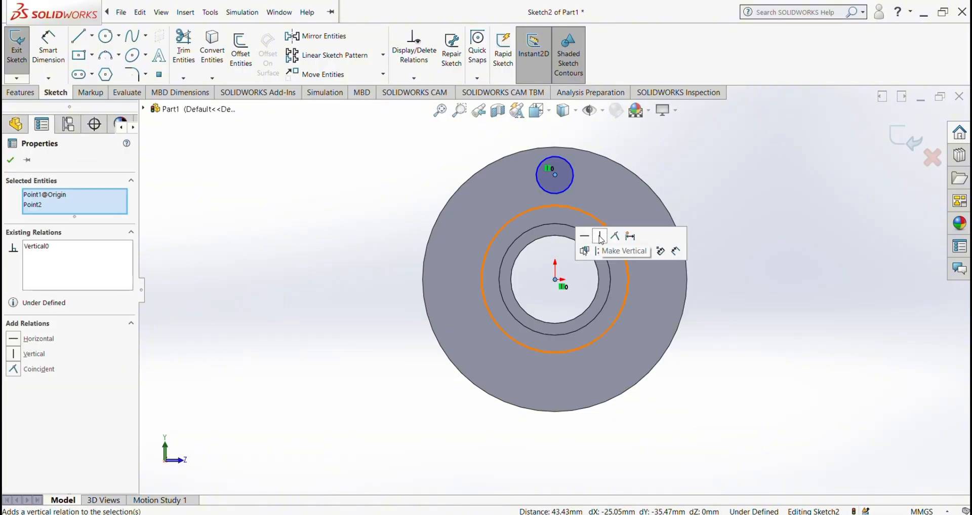
pyautogui.click(11, 160)
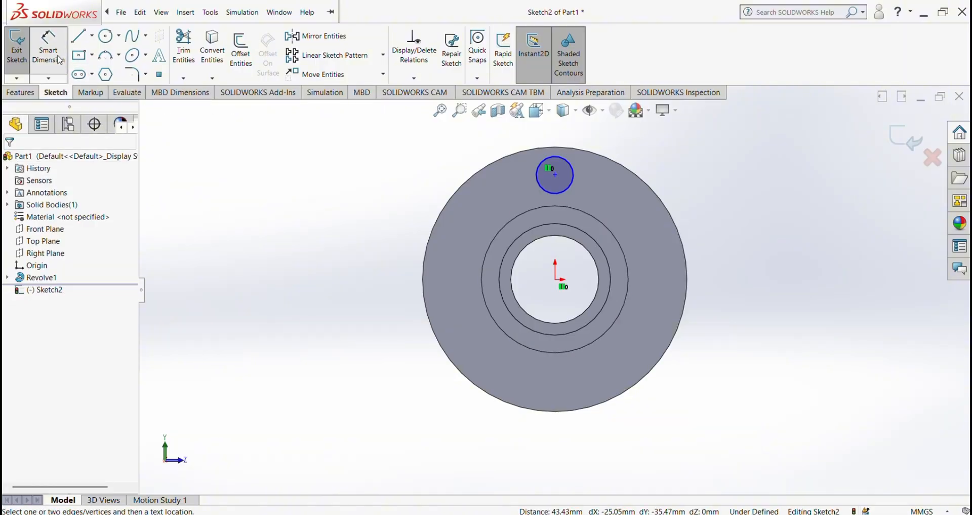
# Dimension the distance from the origin to the small circle's center and set it to 32.5 mm
pyautogui.click(49, 48)
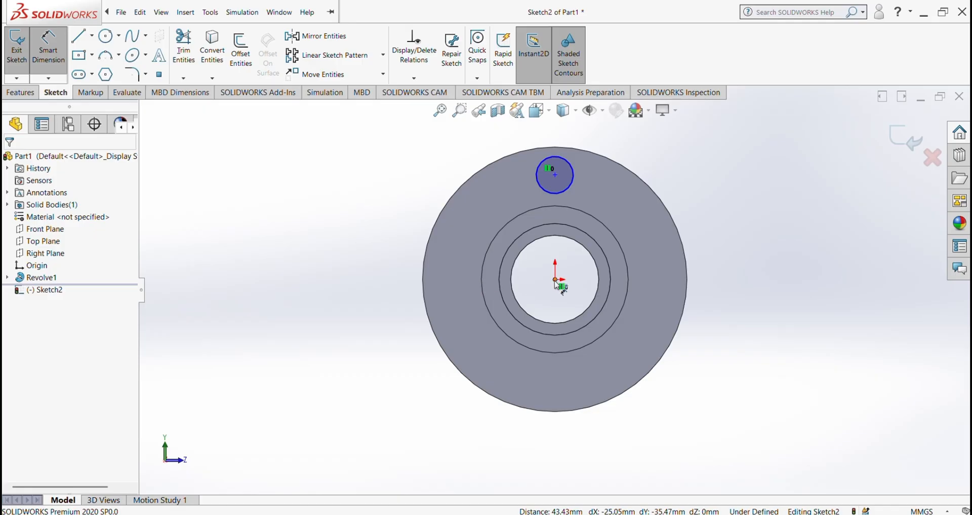
pyautogui.click(557, 281)
pyautogui.click(557, 178)
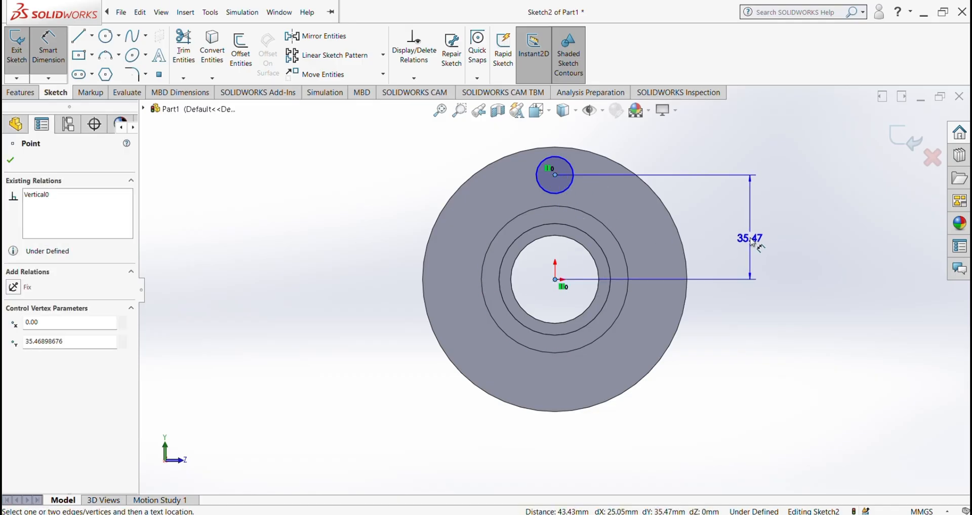
pyautogui.click(755, 237)
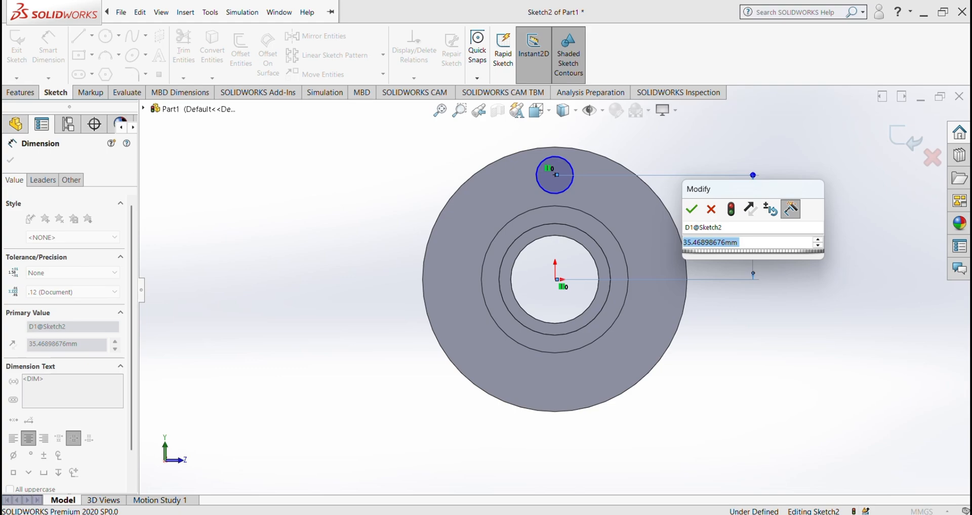
pyautogui.write('32.5')
pyautogui.press('Return')
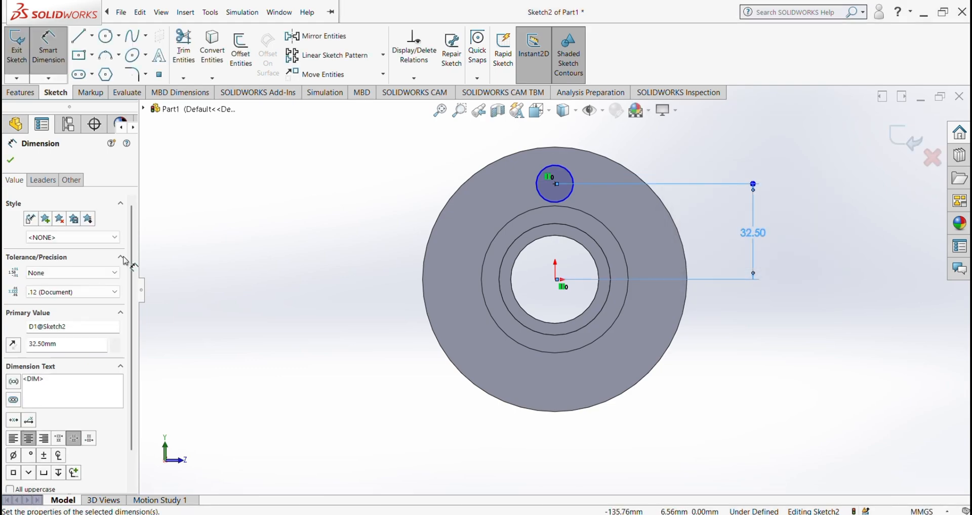
pyautogui.press('Escape')
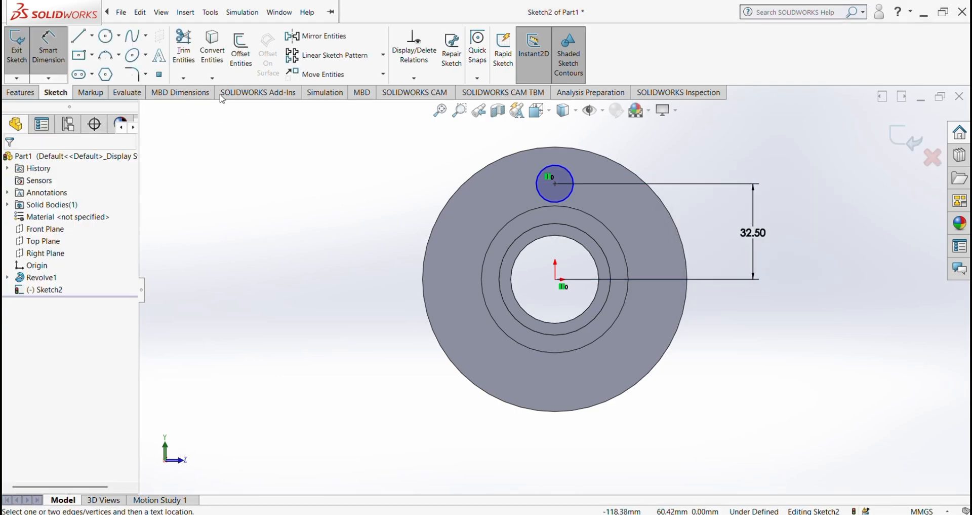
# Dimension the small circle's diameter and set it to 12.5 mm
pyautogui.click(571, 199)
pyautogui.click(794, 188)
pyautogui.write('12')
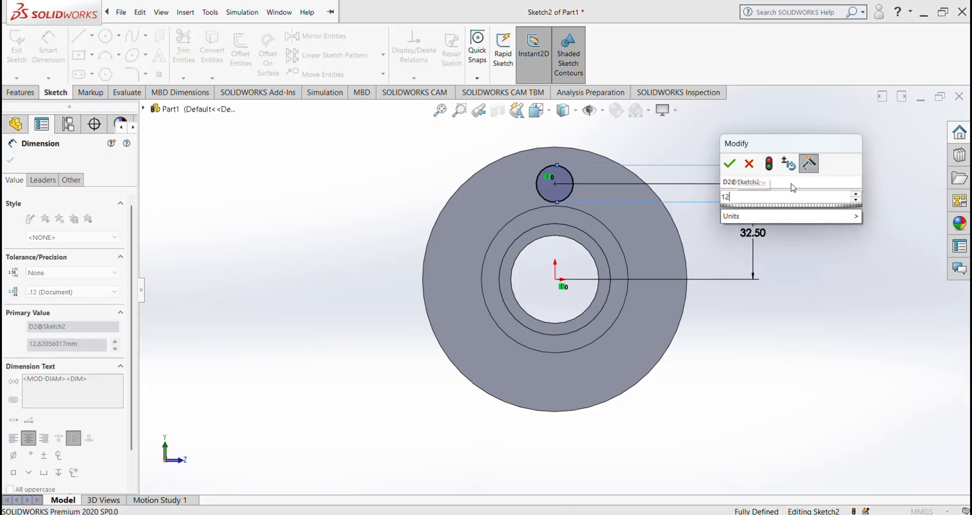
pyautogui.write('.5')
pyautogui.press('Return')
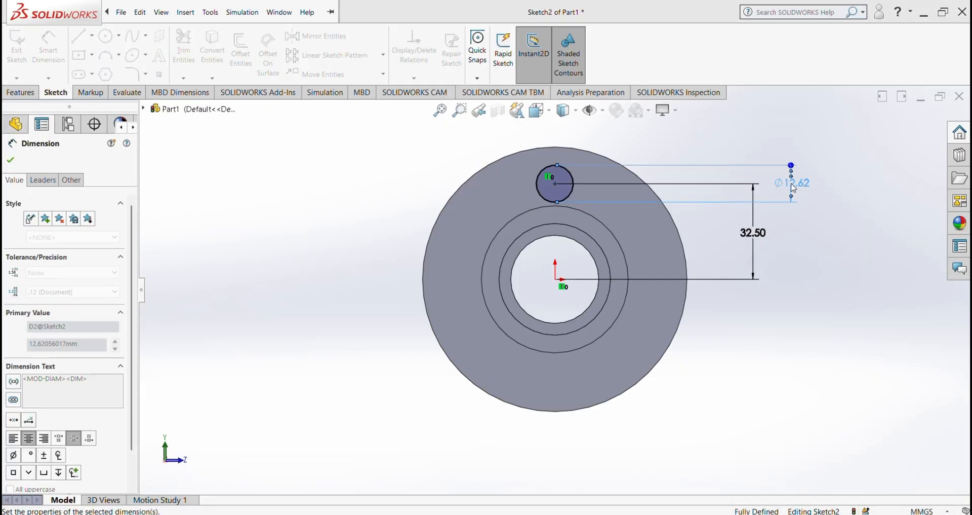
pyautogui.click(11, 161)
# Cut the circle through the flange with an Extruded Cut set to Through All
pyautogui.click(30, 93)
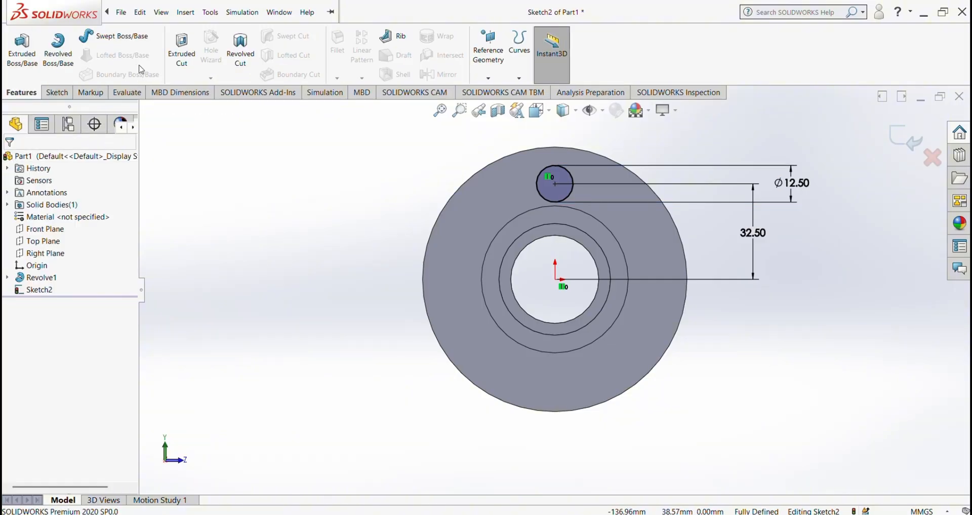
pyautogui.click(182, 50)
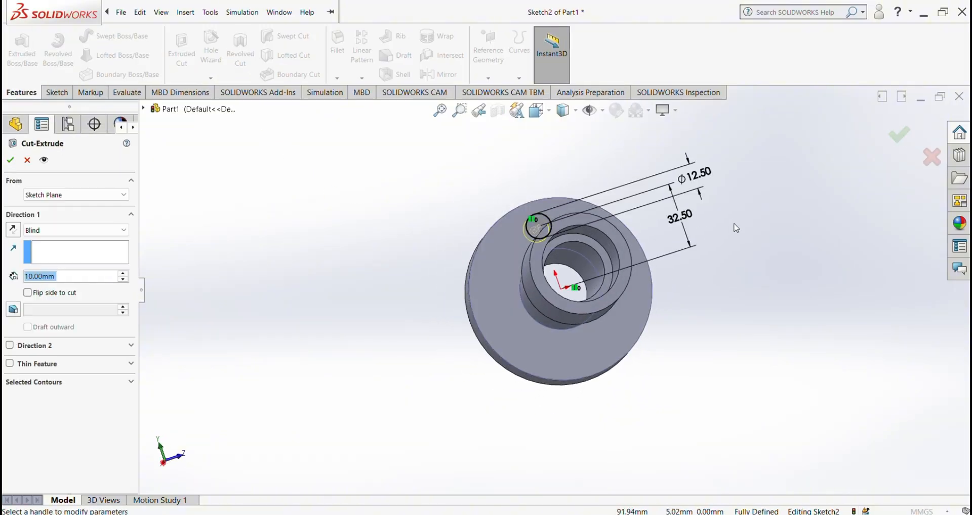
pyautogui.click(85, 230)
pyautogui.click(79, 249)
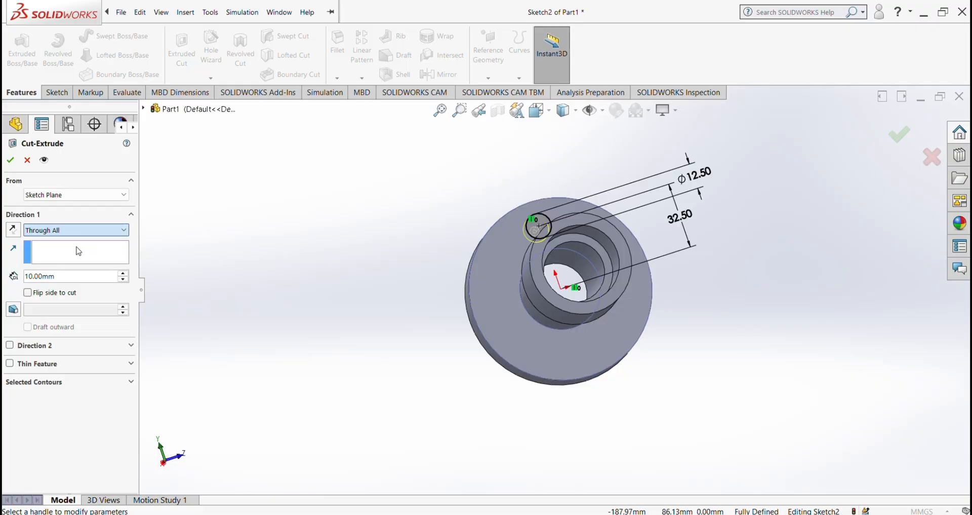
pyautogui.click(10, 160)
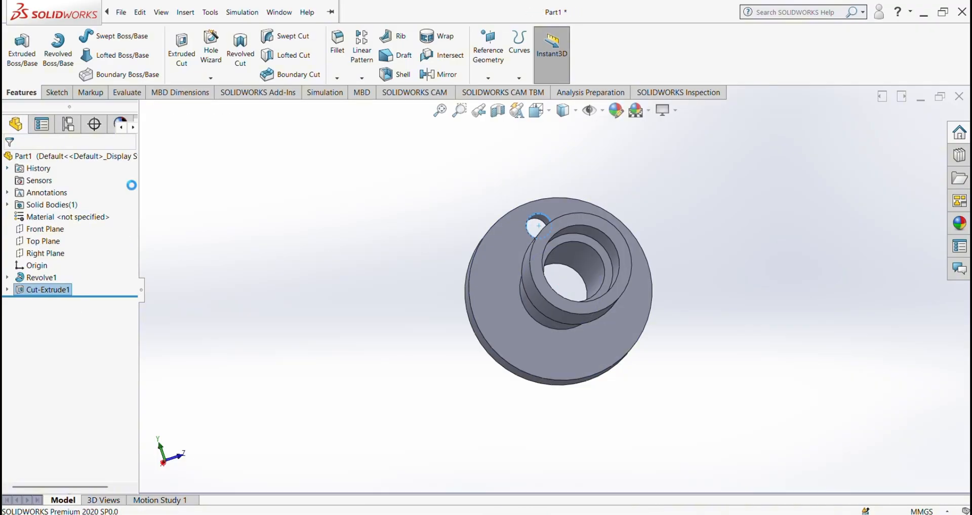
# Pattern the bolt hole circularly around the flange's outer cylindrical face with 4 equally spaced instances over 360 degrees
pyautogui.moveTo(757, 215); pyautogui.dragTo(702, 197, button='middle')
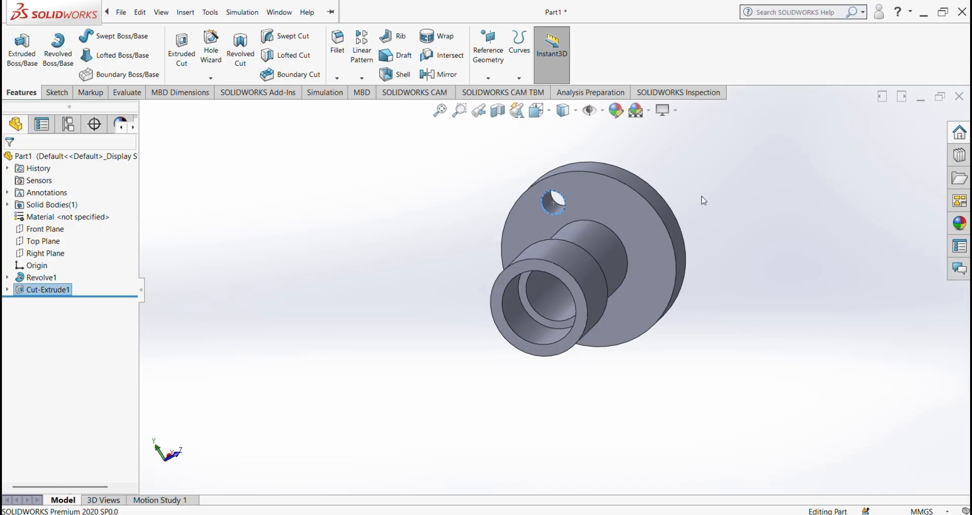
pyautogui.scroll(-2, 700, 196)
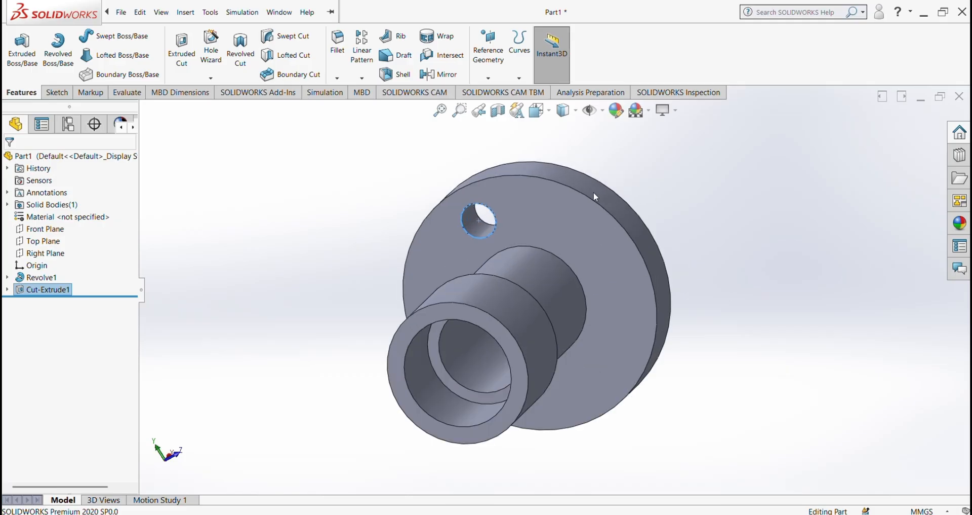
pyautogui.click(362, 79)
pyautogui.click(373, 108)
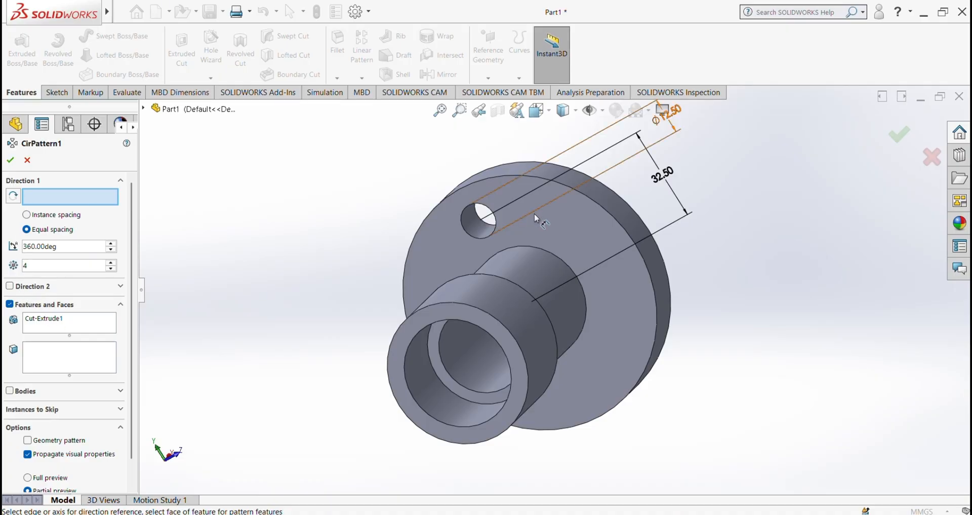
pyautogui.click(614, 208)
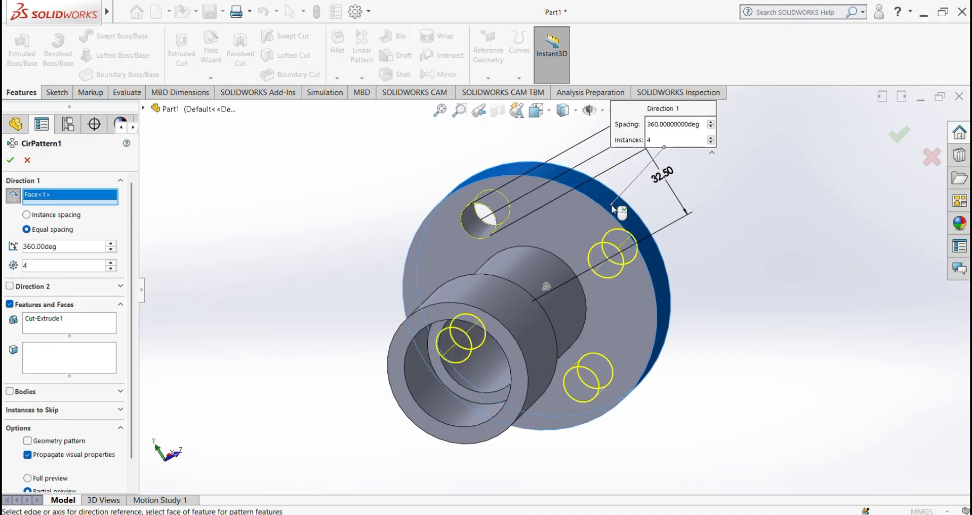
pyautogui.click(12, 162)
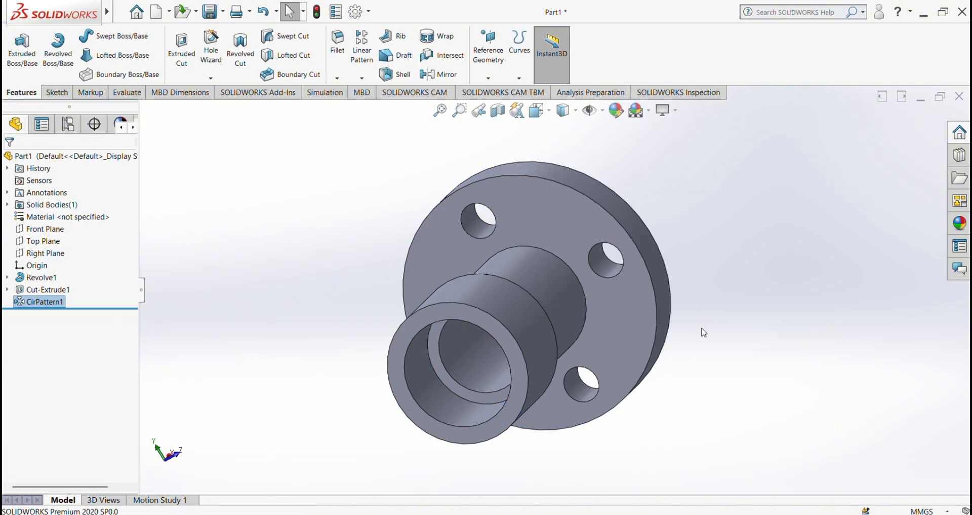
# Fillet the flange's outer edge on the neck side, the neck-to-flange junction and the socket end's outer edge with a 3 mm radius
pyautogui.moveTo(700, 329)
pyautogui.mouseDown(button='middle')
pyautogui.moveTo(755, 284)
pyautogui.moveTo(688, 319)
pyautogui.mouseUp(button='middle')
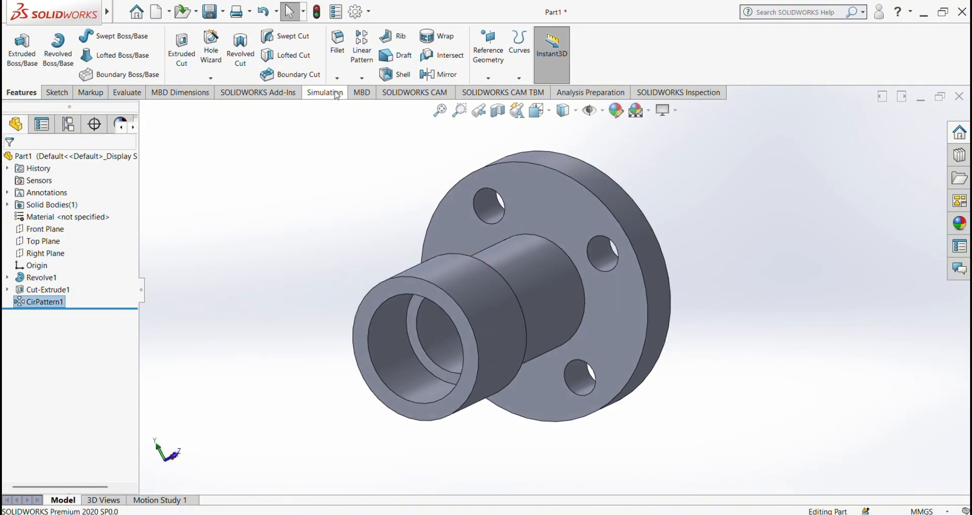
pyautogui.click(338, 43)
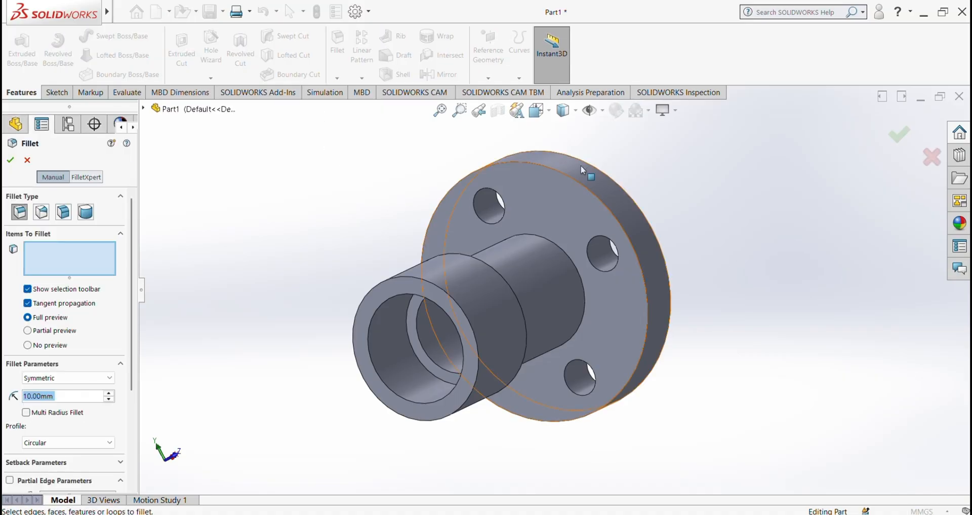
pyautogui.click(579, 182)
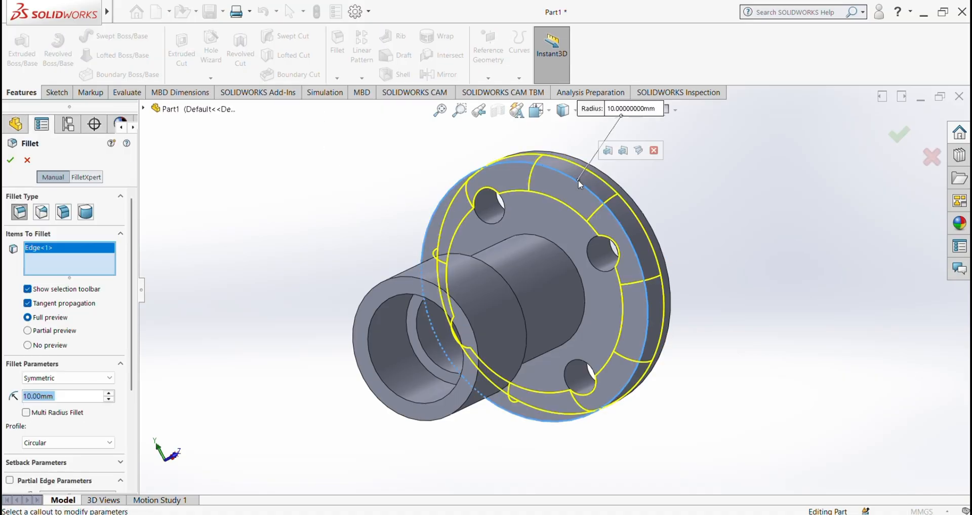
pyautogui.click(561, 250)
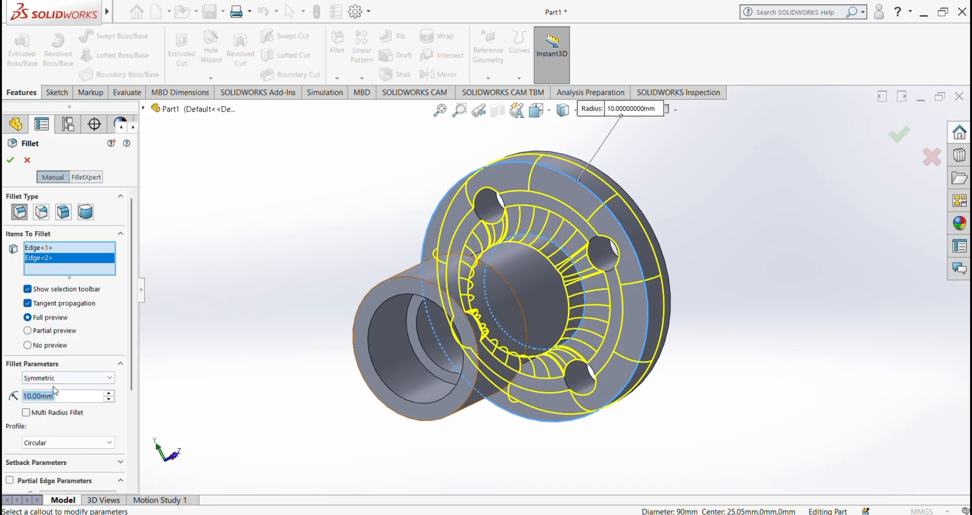
pyautogui.write('3')
pyautogui.press('Return')
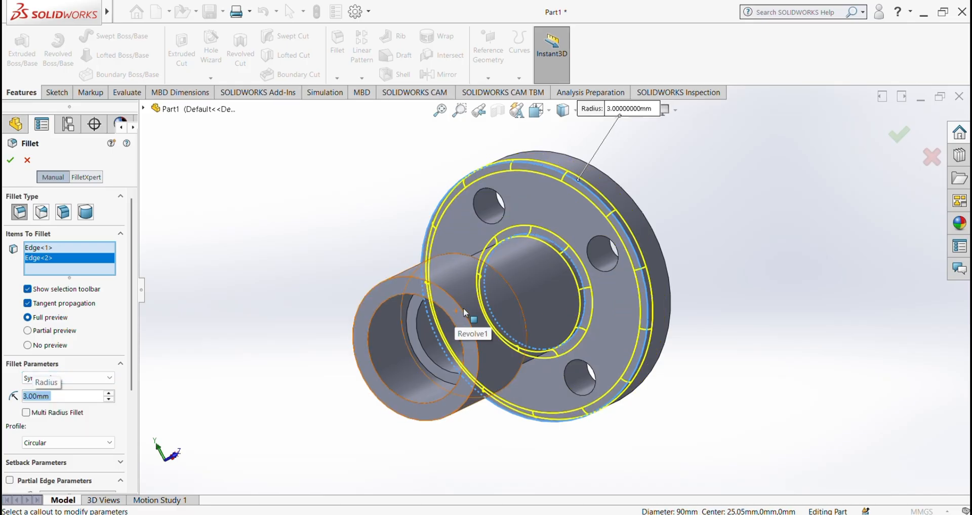
pyautogui.moveTo(463, 308); pyautogui.dragTo(575, 342, button='middle')
pyautogui.click(470, 326)
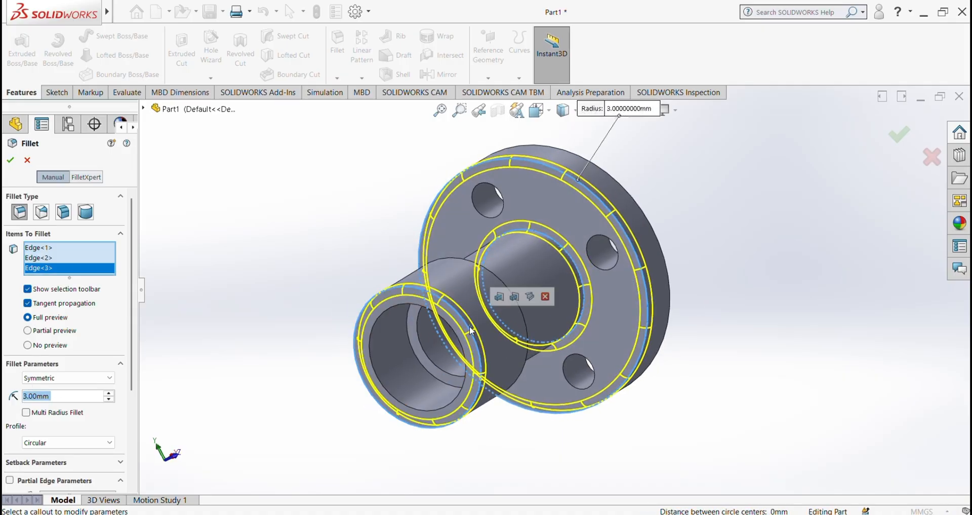
pyautogui.press('Return')
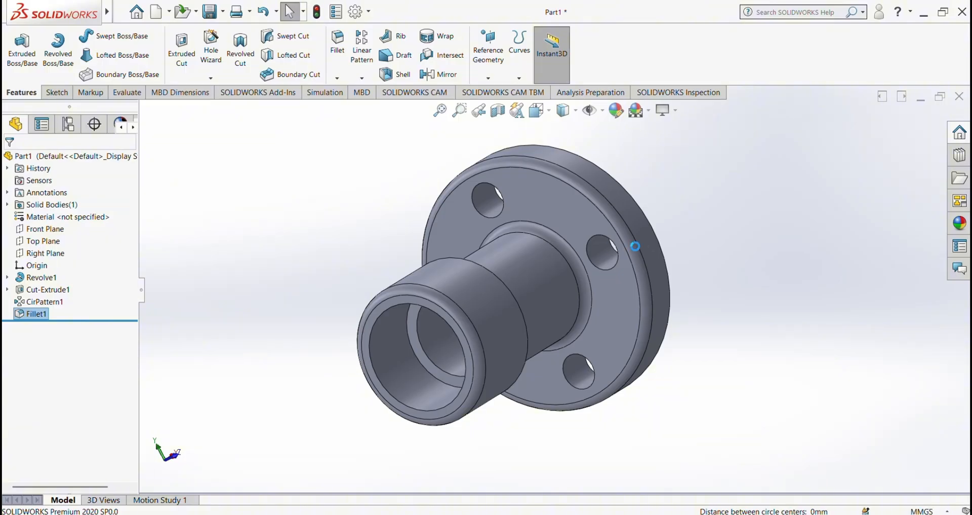
# Fillet the bore's edge on the flat flange face with a 3 mm radius
pyautogui.moveTo(715, 290); pyautogui.dragTo(604, 272, button='middle')
pyautogui.click(600, 269)
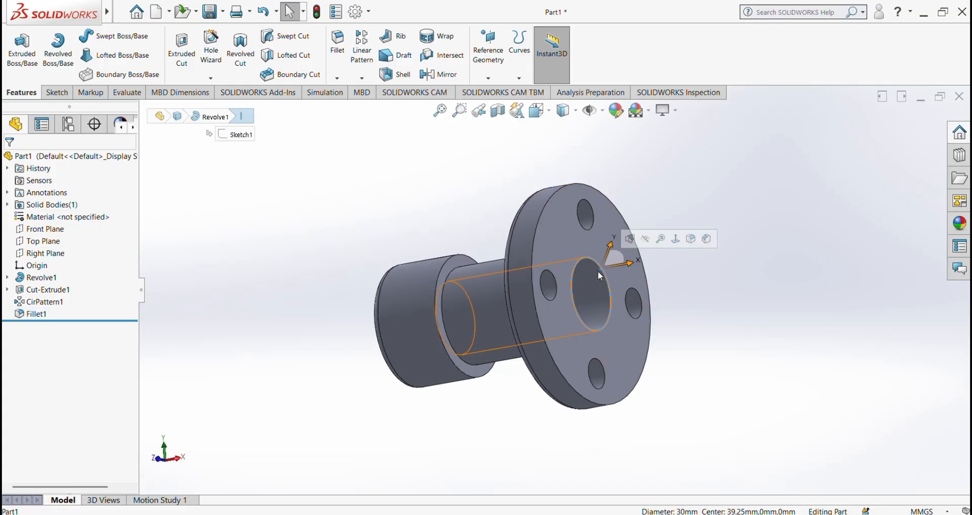
pyautogui.click(338, 40)
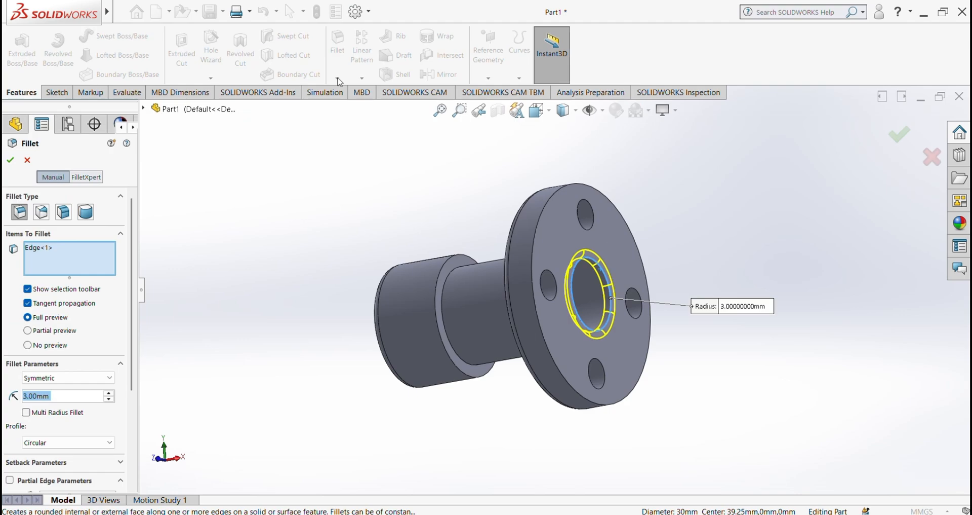
pyautogui.click(10, 160)
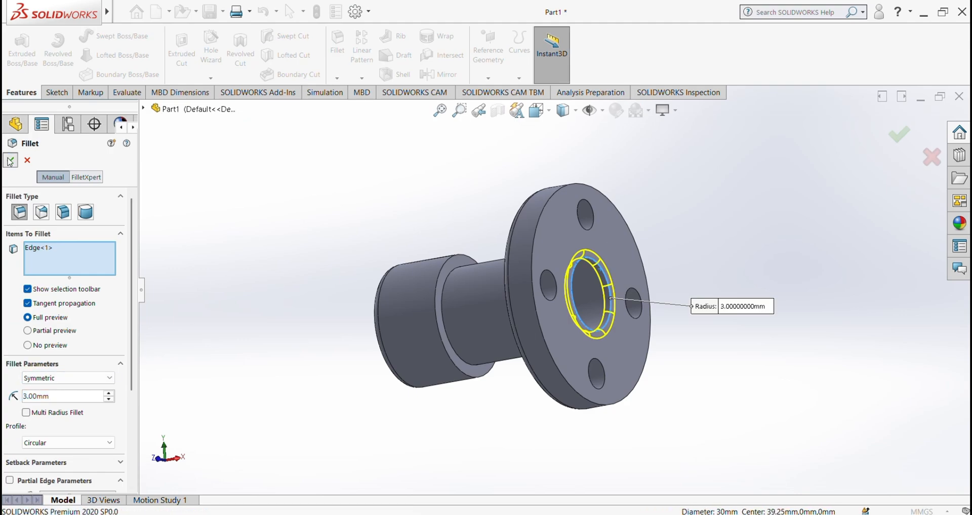
# Pick the polished aluminum appearance from the Metal appearances for the fitting
pyautogui.moveTo(547, 407); pyautogui.dragTo(624, 305, button='middle')
pyautogui.scroll(-4, 576, 286)
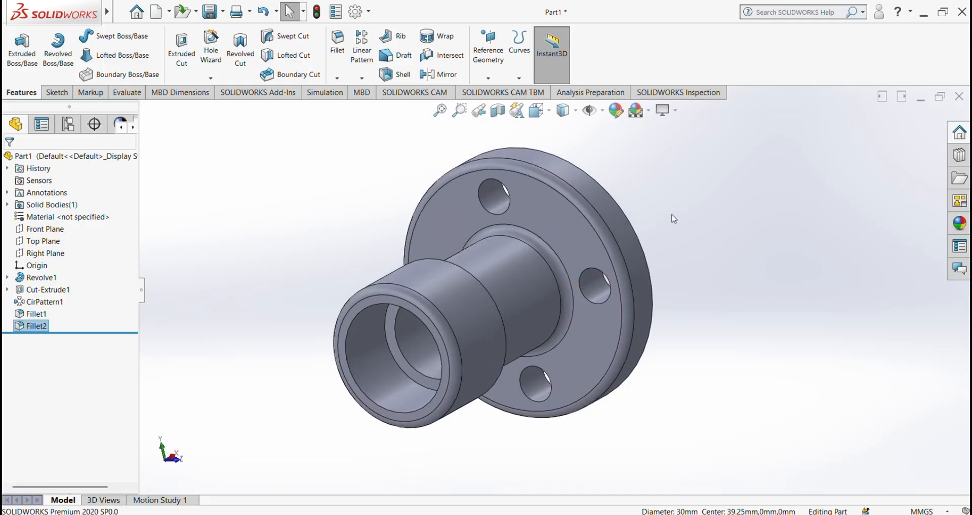
pyautogui.click(616, 111)
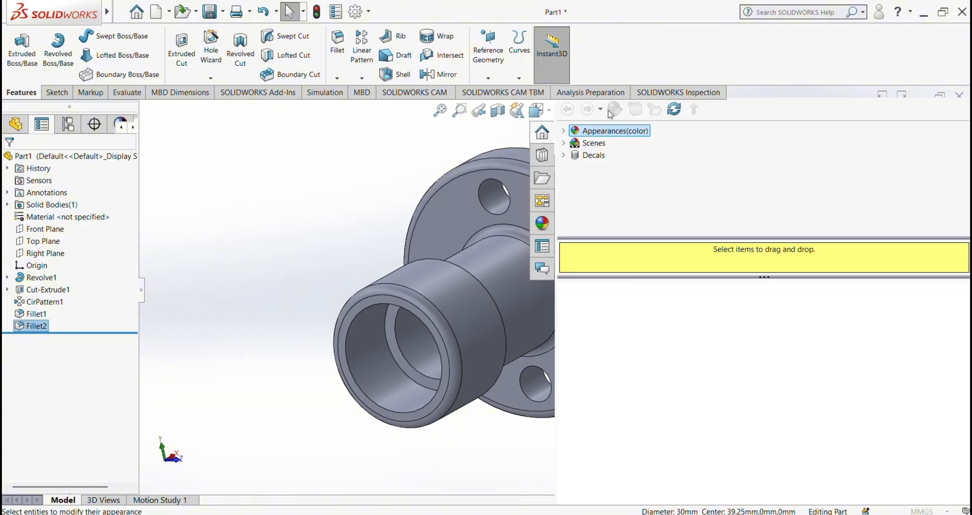
pyautogui.click(603, 155)
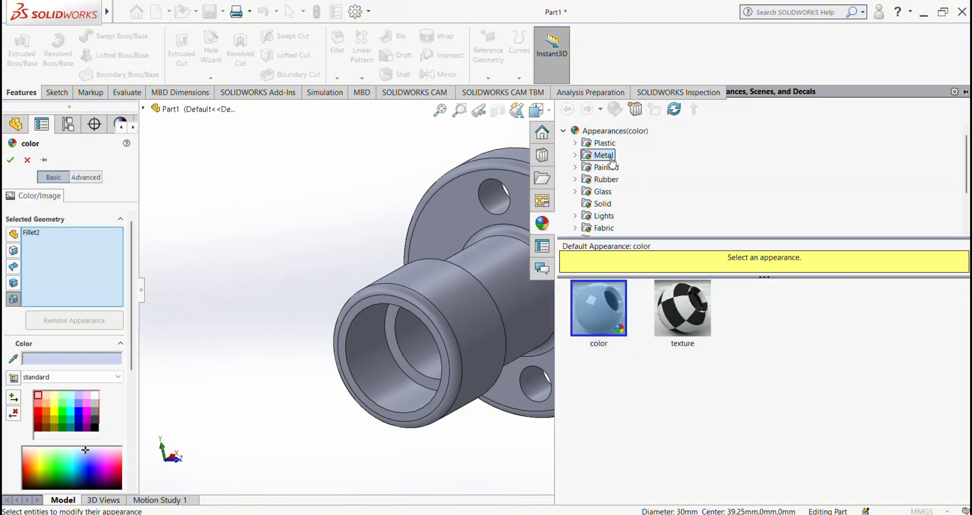
pyautogui.scroll(-2, 770, 368)
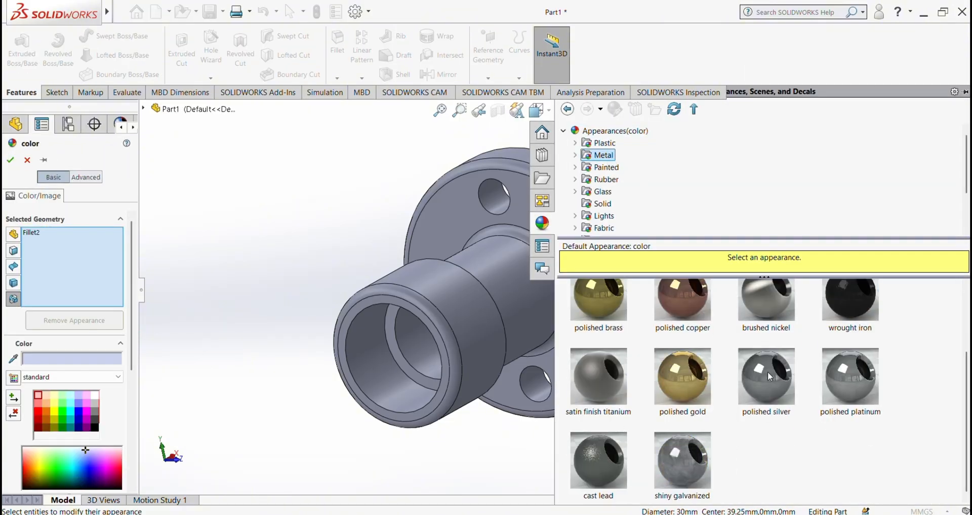
pyautogui.scroll(2, 770, 368)
pyautogui.click(769, 325)
pyautogui.moveTo(768, 320); pyautogui.dragTo(455, 310)
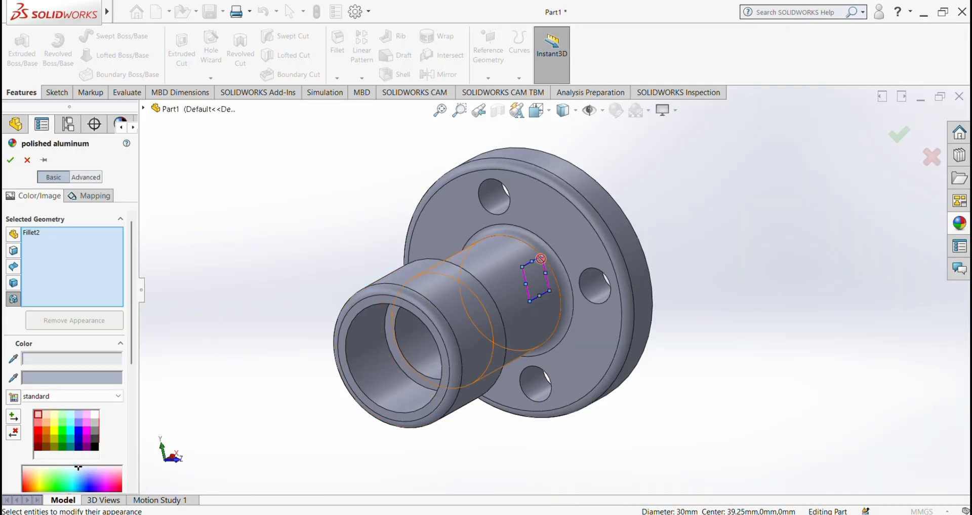
# Apply the polished aluminum appearance to the revolved body, the three-edge fillet, the circular hole pattern and the original bolt-hole cut as well
pyautogui.click(484, 294)
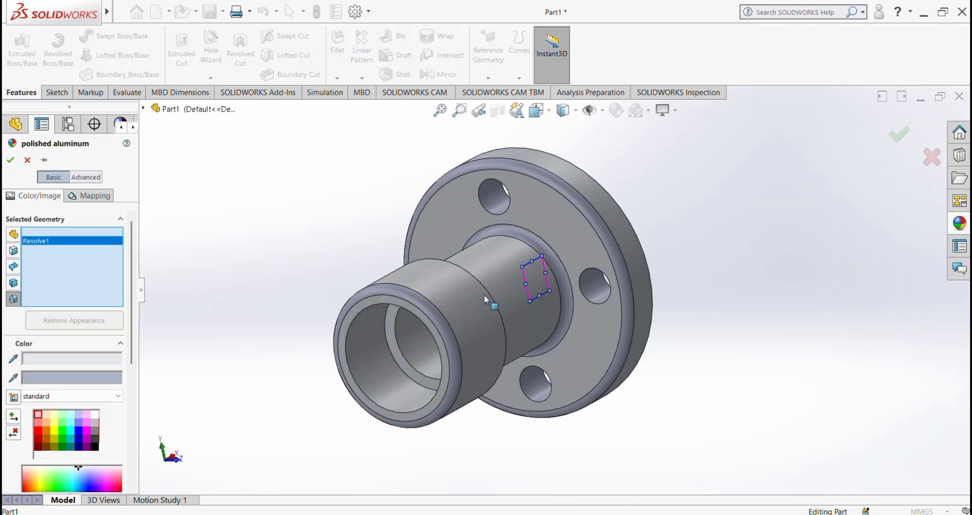
pyautogui.click(552, 262)
pyautogui.click(605, 298)
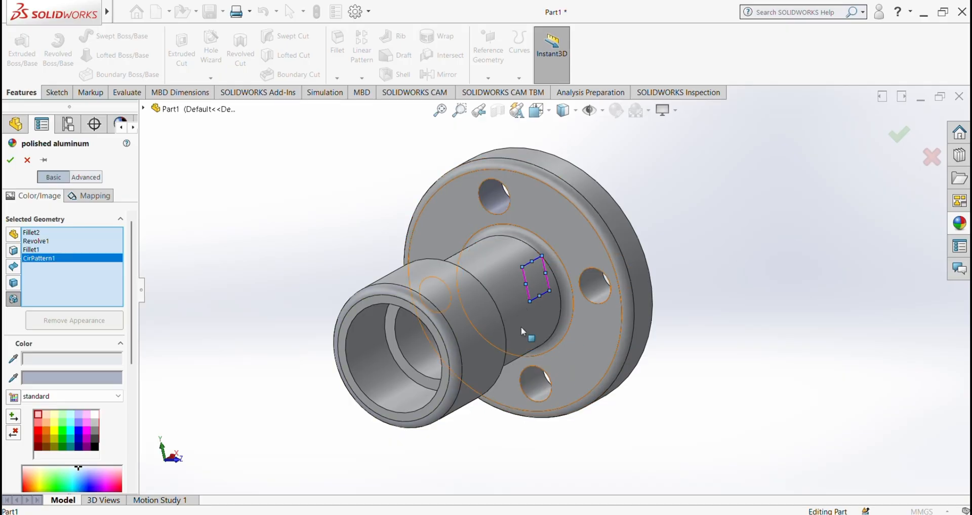
pyautogui.click(494, 198)
pyautogui.moveTo(706, 286); pyautogui.dragTo(682, 297, button='middle')
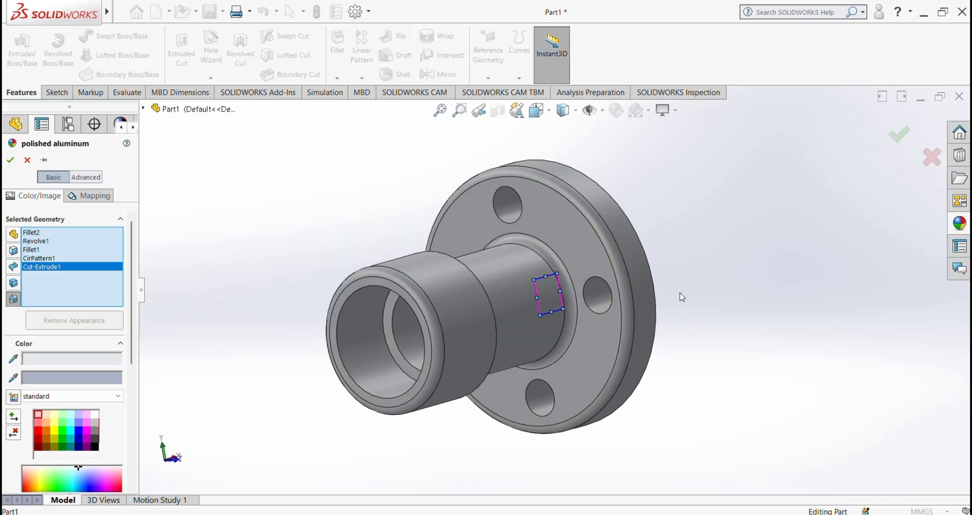
pyautogui.click(10, 160)
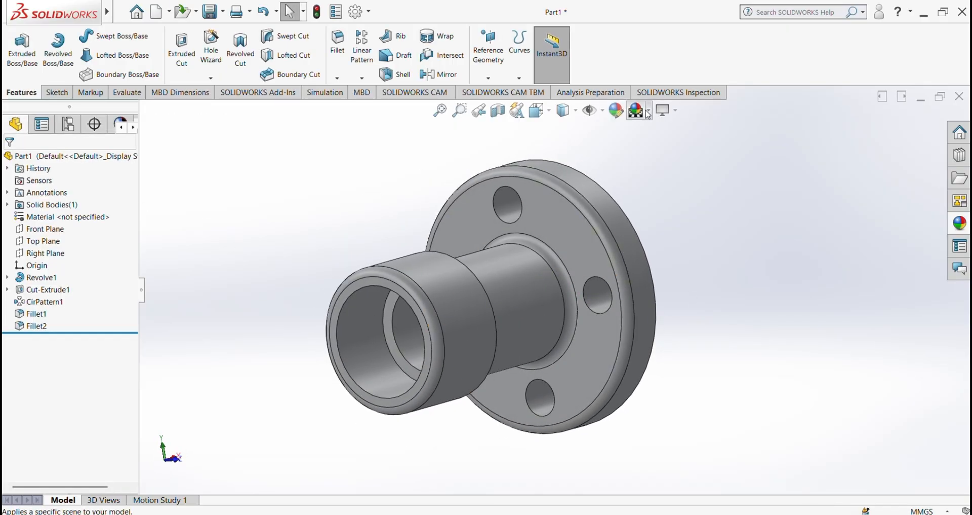
# Change the scene to one with a plain white background
pyautogui.click(649, 112)
pyautogui.click(658, 140)
pyautogui.moveTo(651, 265); pyautogui.dragTo(719, 298, button='middle')
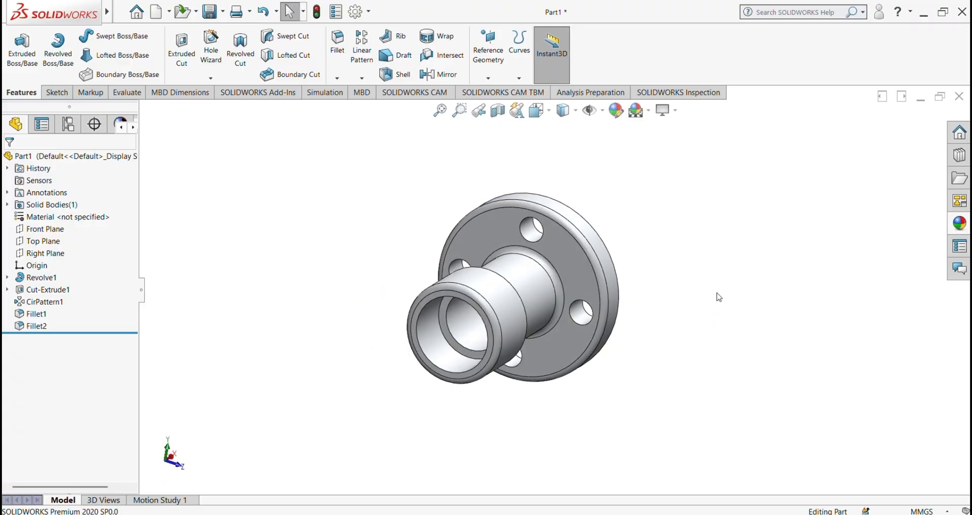